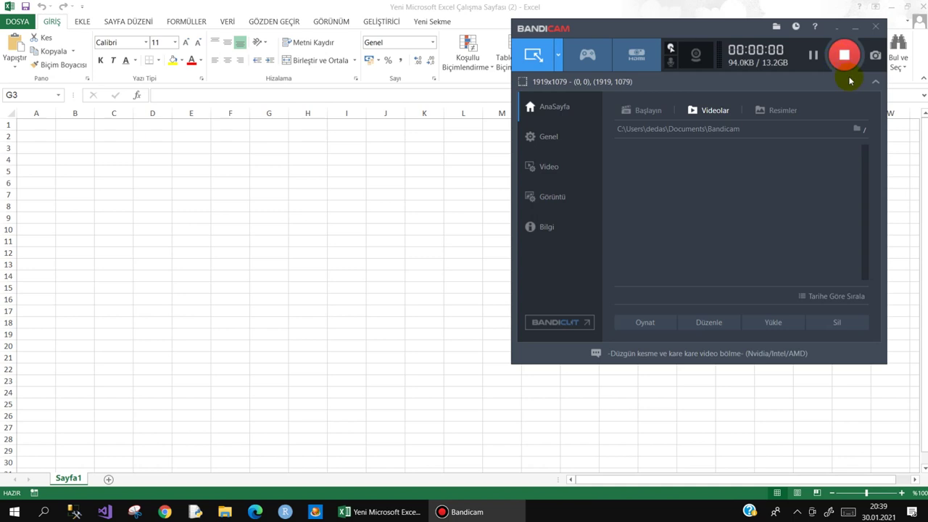
# Step: Minimize the Bandicam recorder window so the blank Excel worksheet is fully visible
pyautogui.click(854, 31)
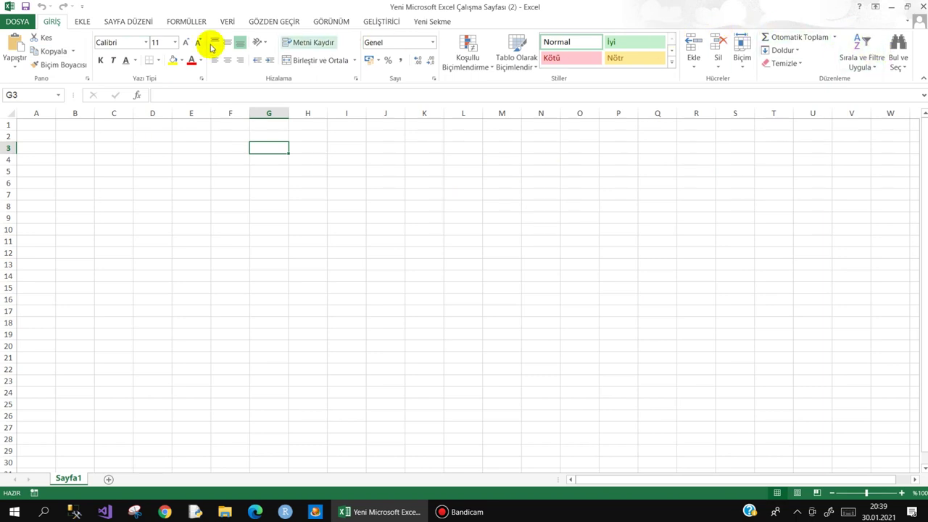
# Step: In Excel Options, use Office values without sign-in, with theme Koyu Gri and background İlkbahar
pyautogui.click(14, 22)
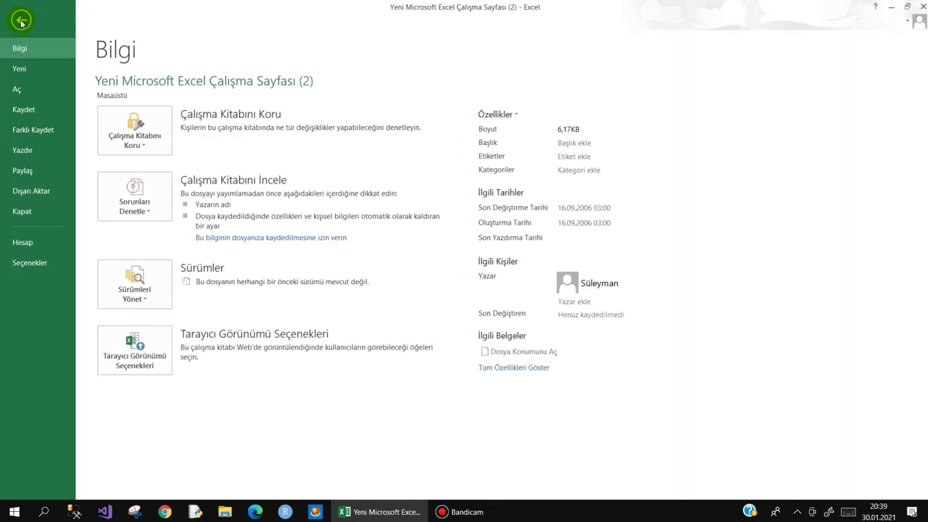
pyautogui.click(21, 20)
pyautogui.click(13, 21)
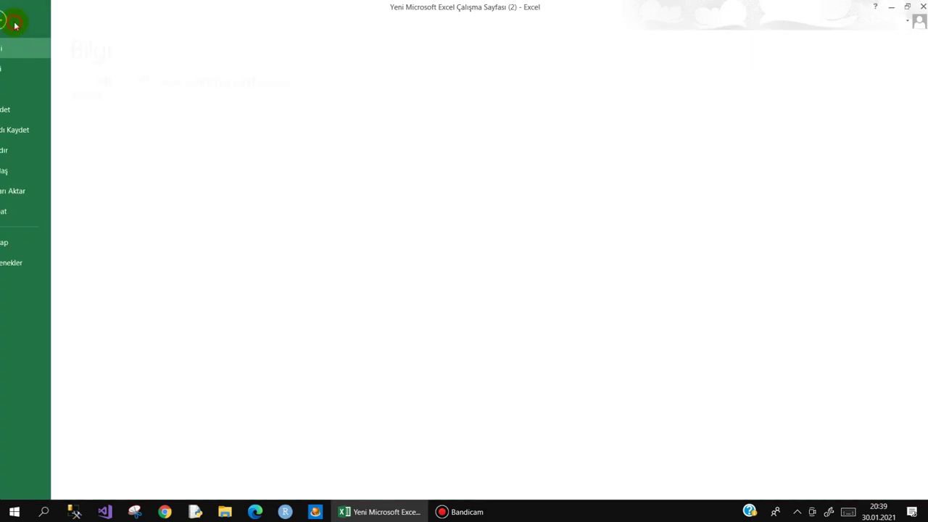
pyautogui.click(29, 263)
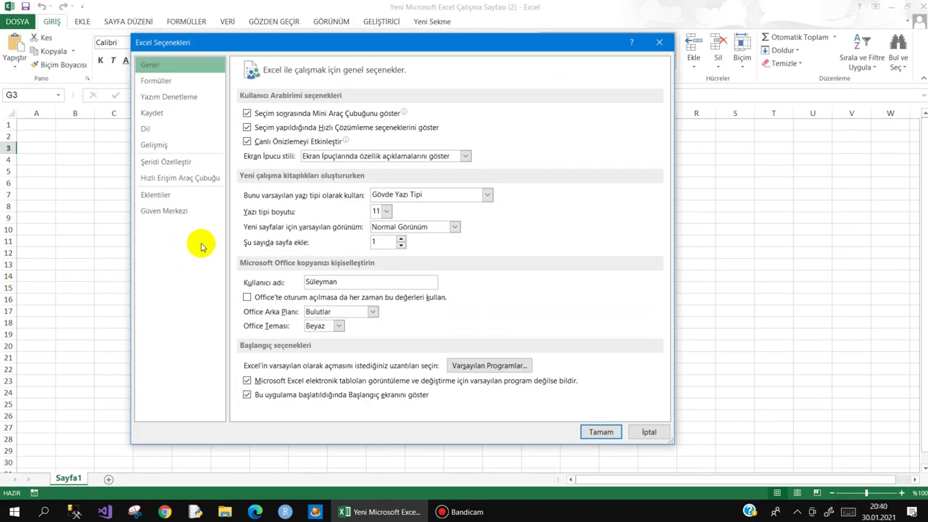
pyautogui.click(174, 64)
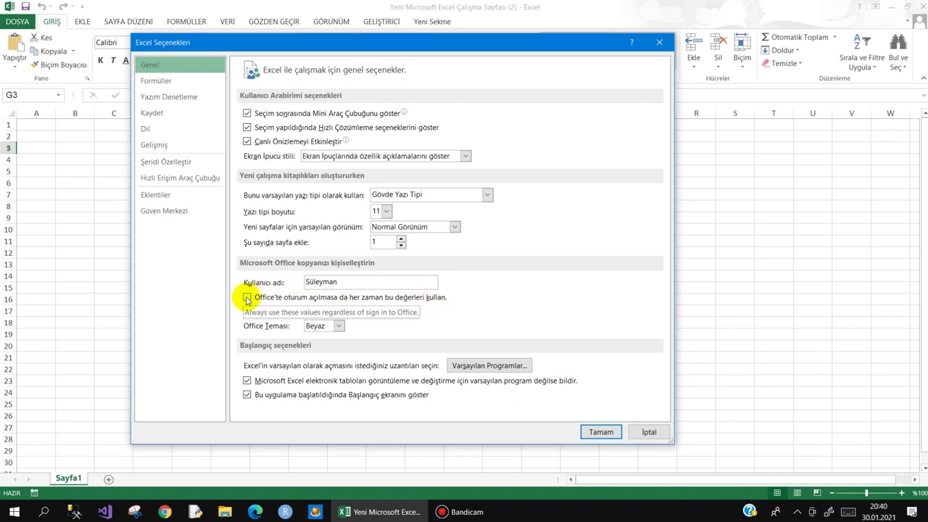
pyautogui.click(247, 298)
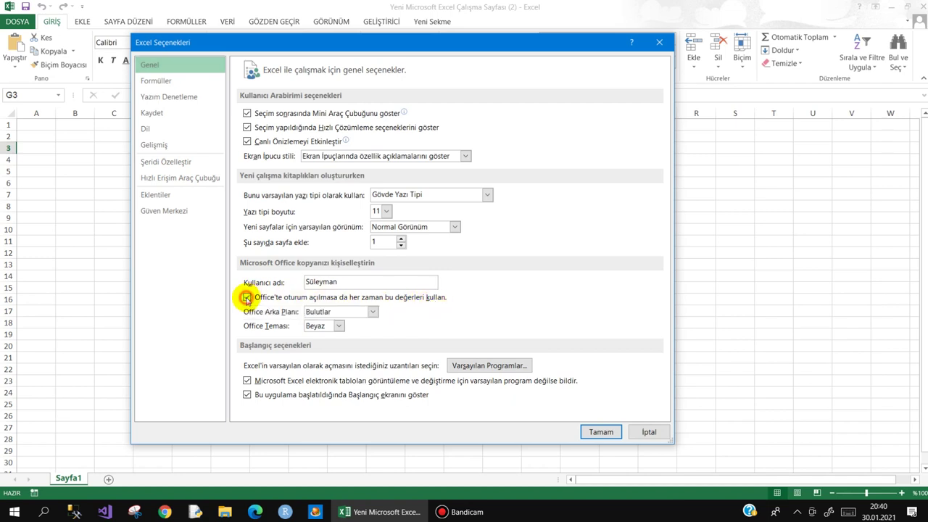
pyautogui.click(339, 326)
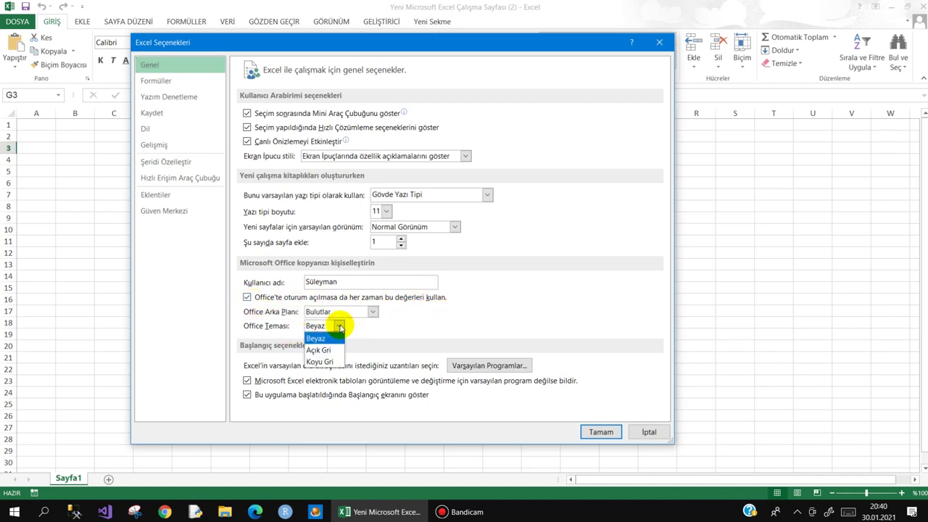
pyautogui.click(330, 361)
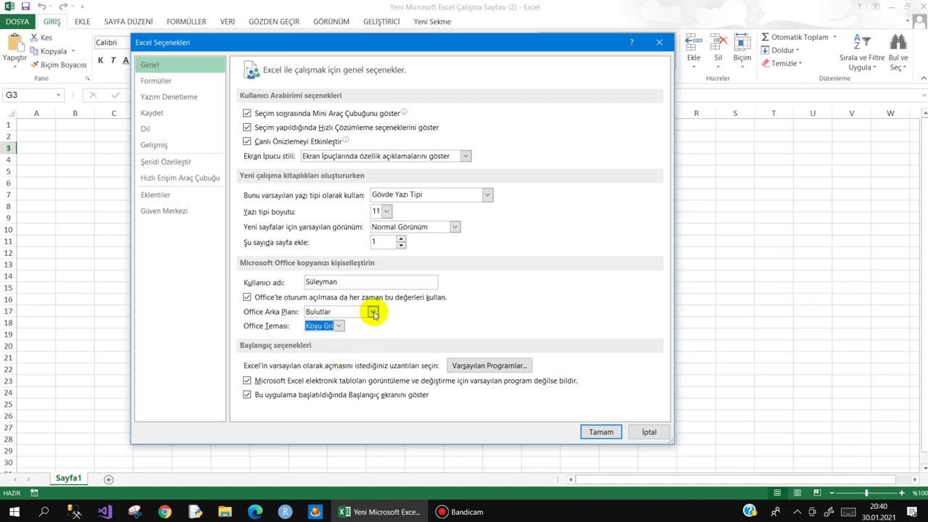
pyautogui.click(374, 311)
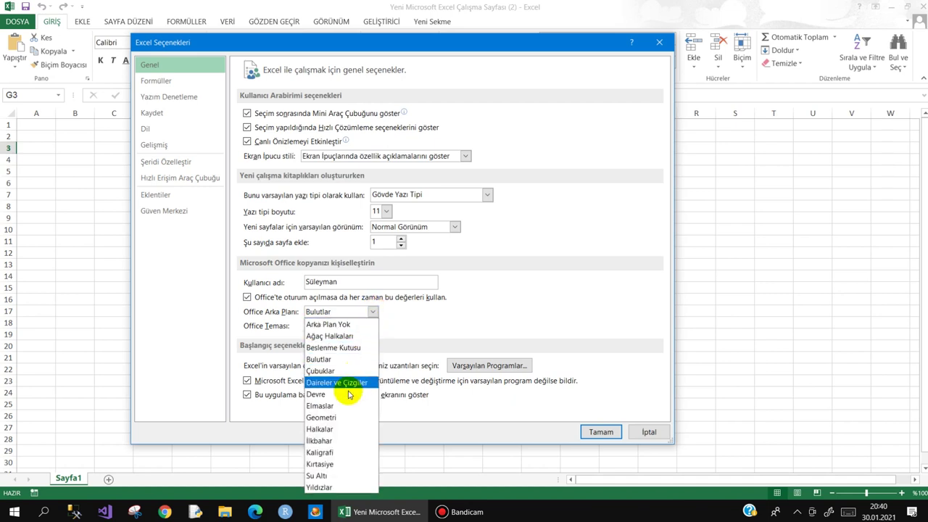
pyautogui.click(337, 441)
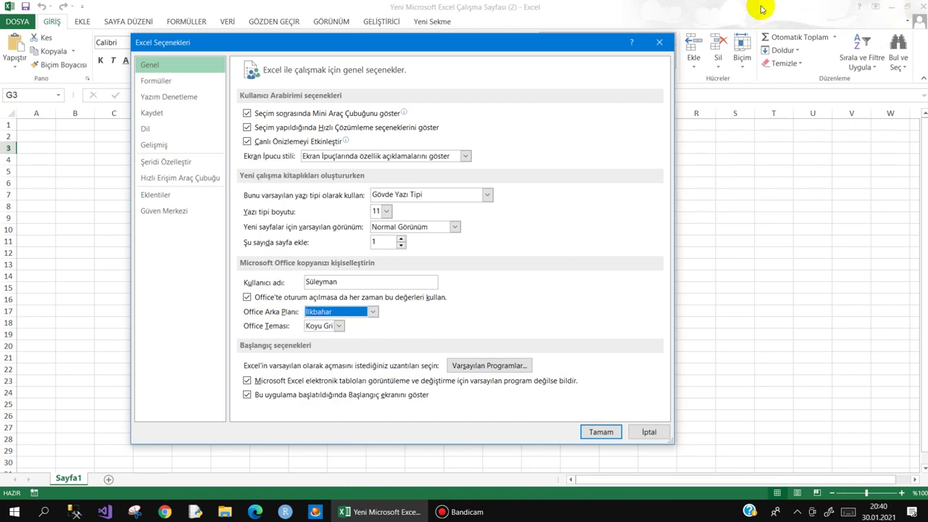
pyautogui.click(600, 432)
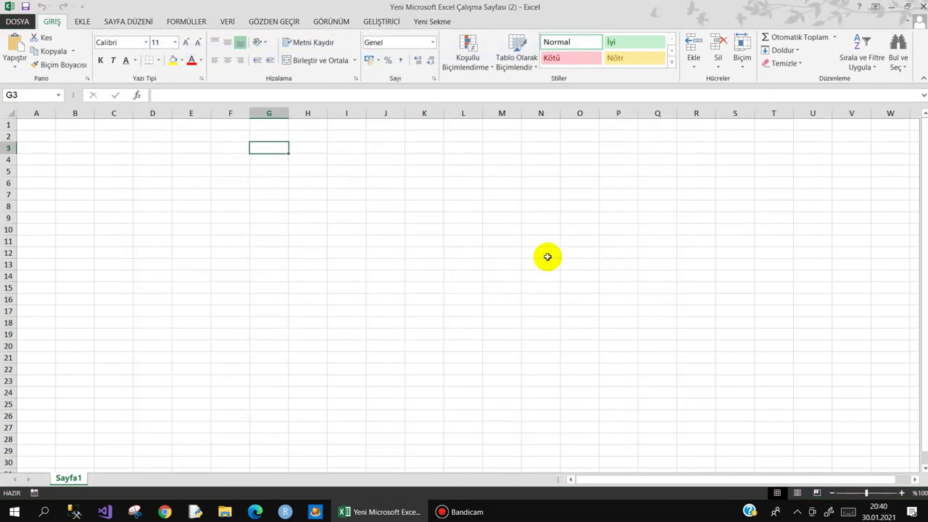
# Step: Switch the Office theme to Beyaz in Excel Options and apply it
pyautogui.click(450, 163)
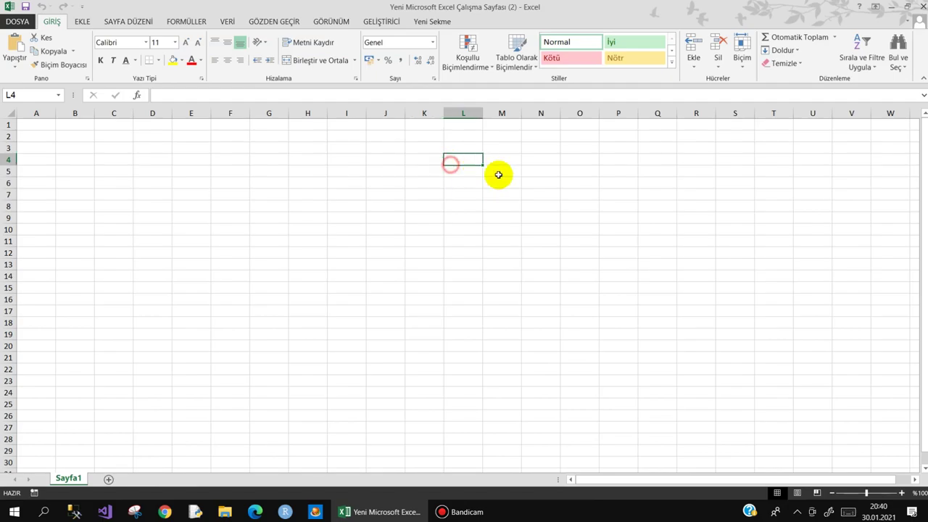
pyautogui.click(26, 21)
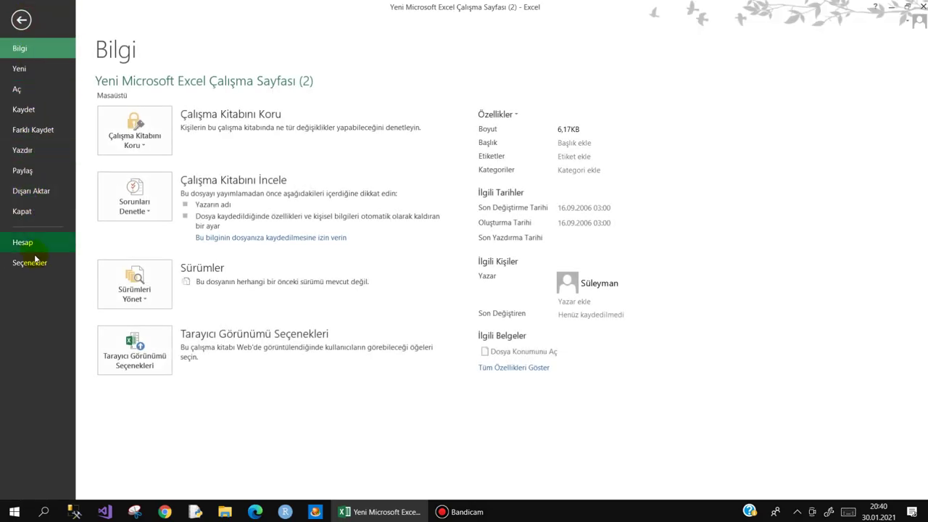
pyautogui.click(34, 261)
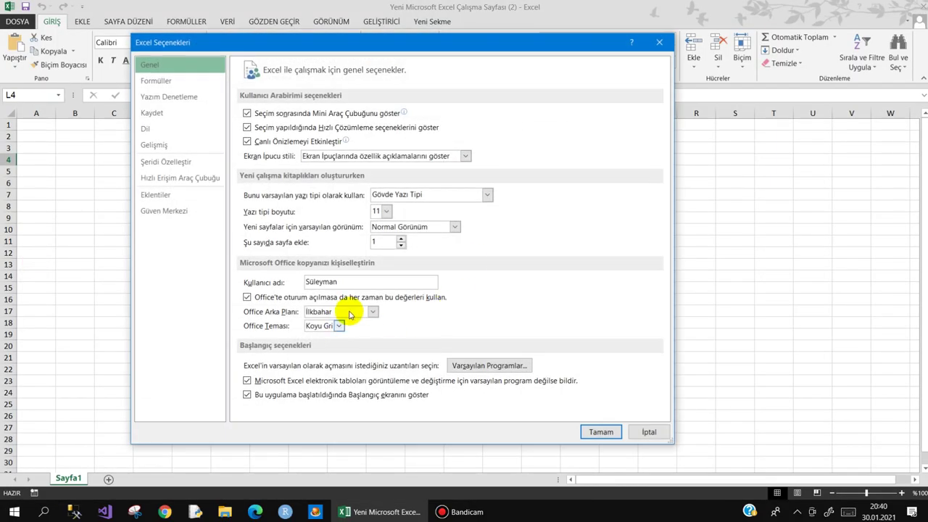
pyautogui.click(344, 326)
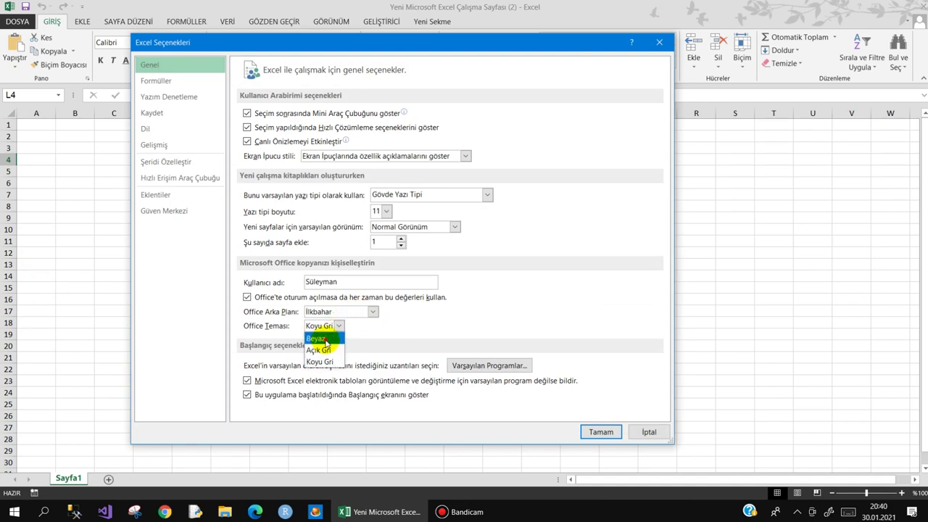
pyautogui.click(319, 338)
pyautogui.click(600, 432)
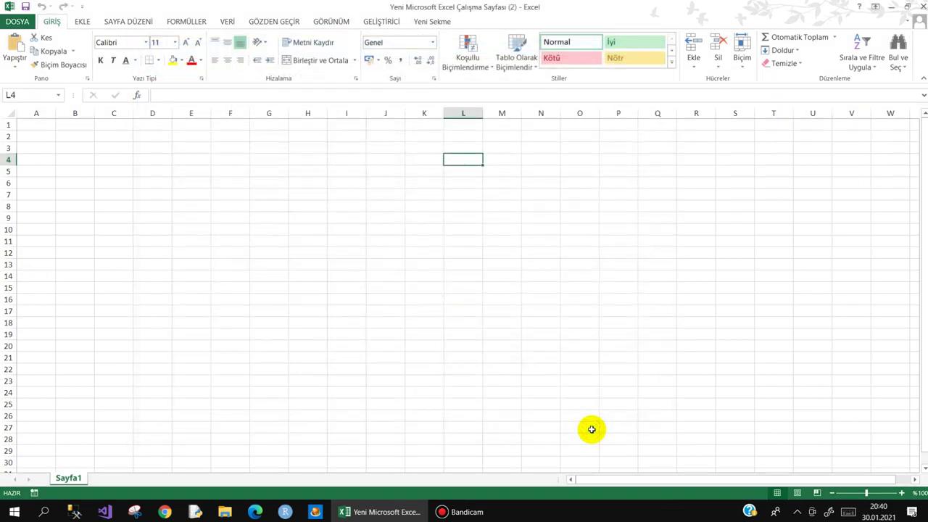
# Step: Switch the Office theme back to Koyu Gri and apply it
pyautogui.click(17, 22)
pyautogui.click(32, 260)
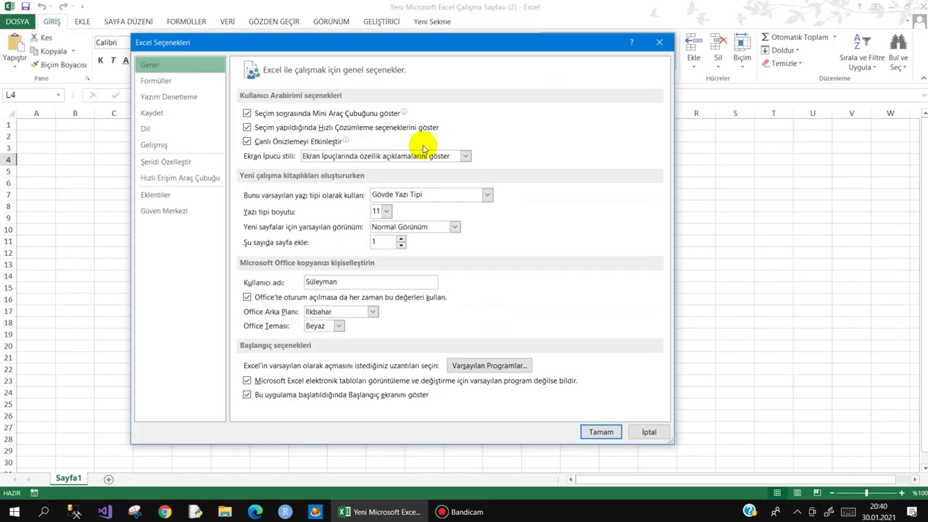
pyautogui.click(345, 327)
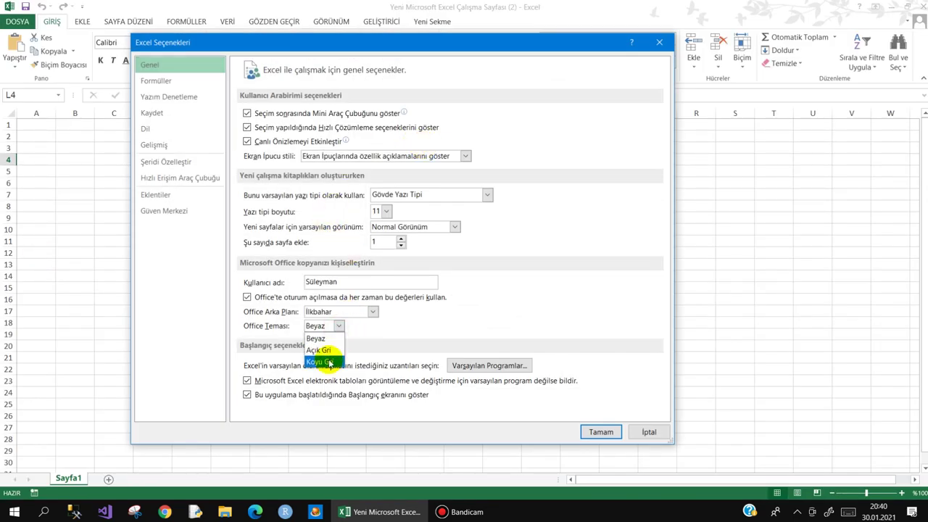
pyautogui.click(328, 361)
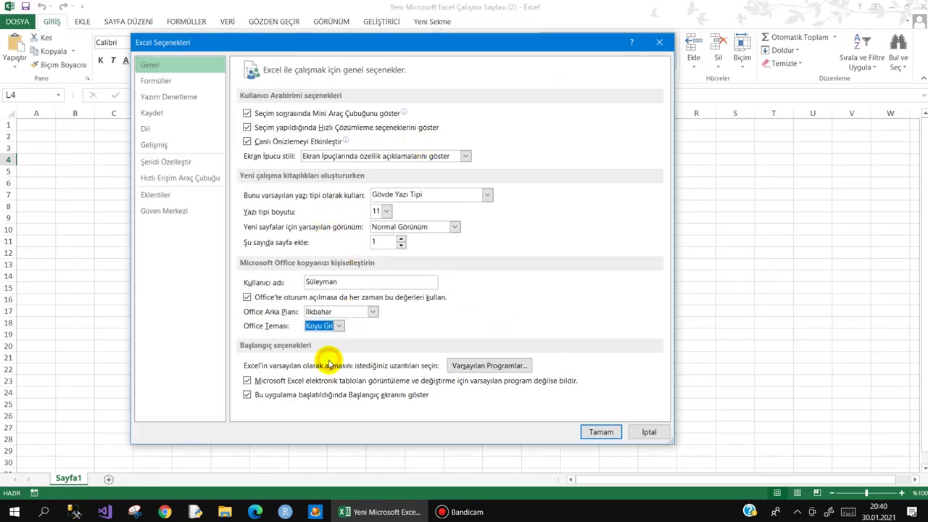
pyautogui.click(599, 430)
pyautogui.click(468, 192)
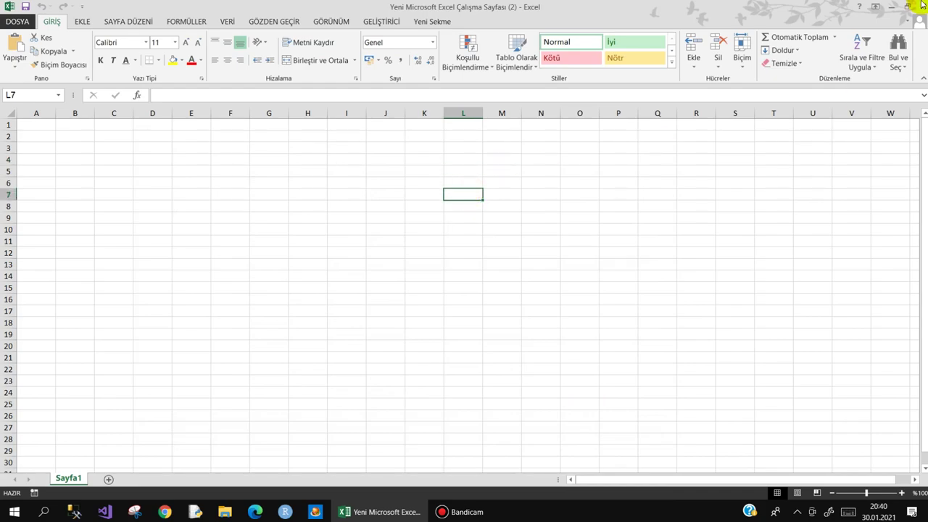
# Step: Minimize Excel and create a new Word document on the desktop with its default name
pyautogui.click(889, 7)
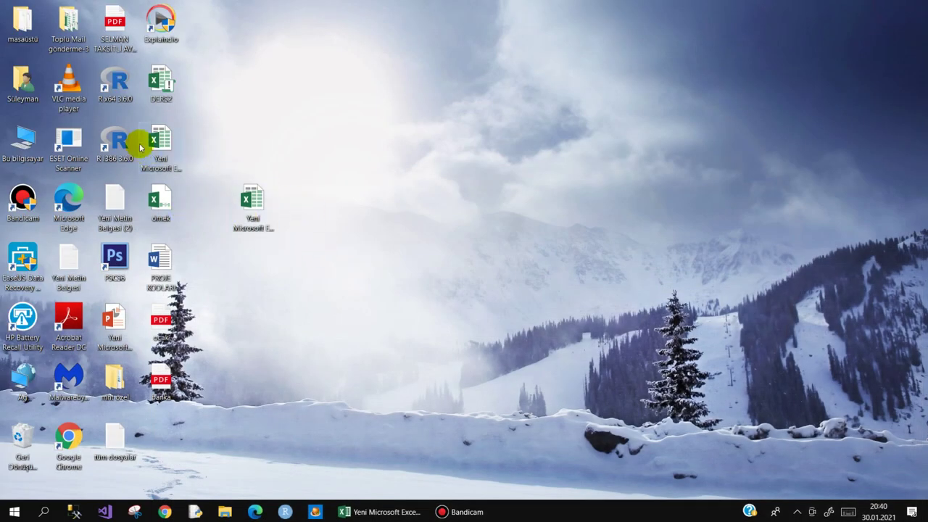
pyautogui.rightClick(401, 282)
pyautogui.moveTo(465, 413)
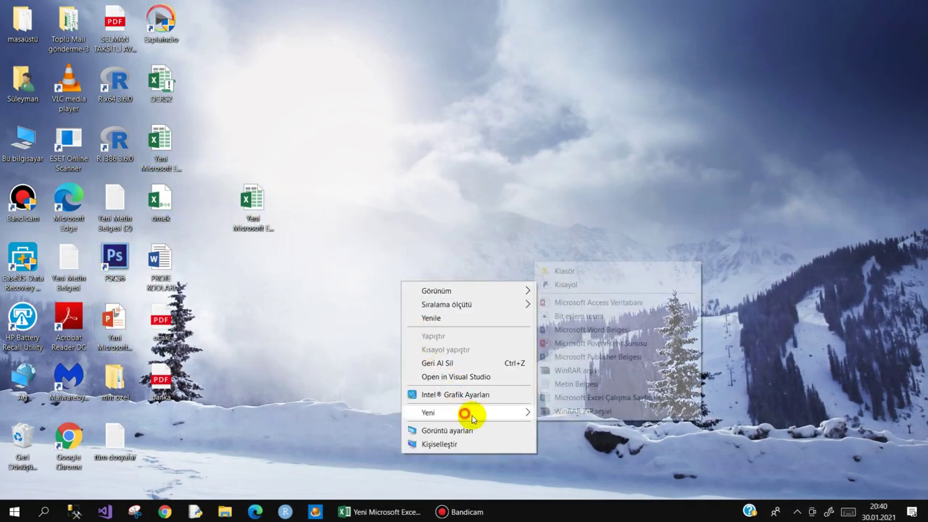
pyautogui.click(573, 329)
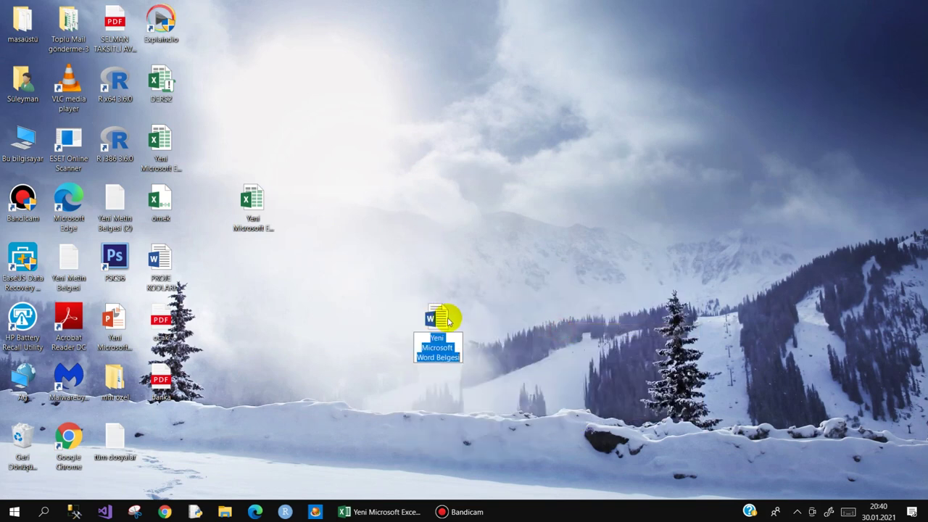
pyautogui.click(438, 314)
# Step: Open the new blank Word document, then close Word to return to Excel
pyautogui.doubleClick(440, 311)
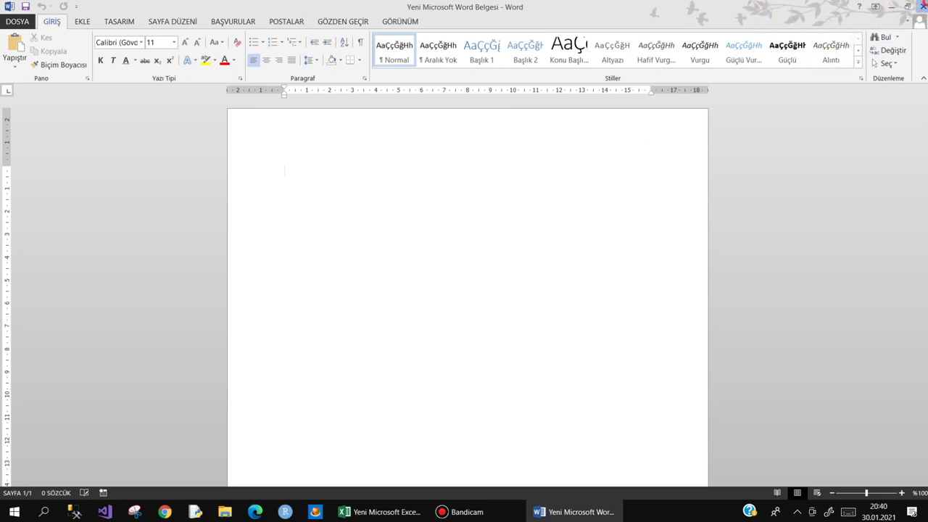
pyautogui.hotkey('alt', 'F4')
# Step: In Advanced options, make Enter move the selection Right (Sağ), leaving automatic decimal insertion off
pyautogui.click(373, 509)
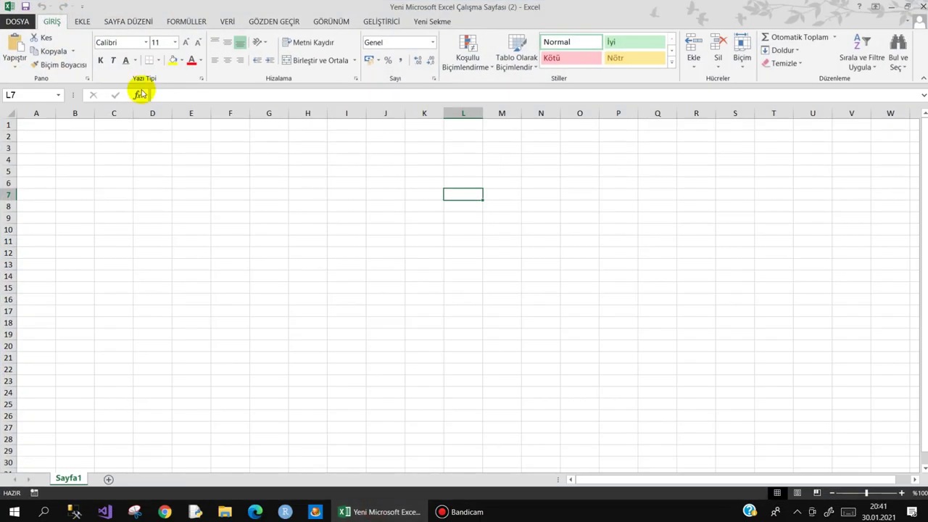
pyautogui.click(18, 21)
pyautogui.click(10, 263)
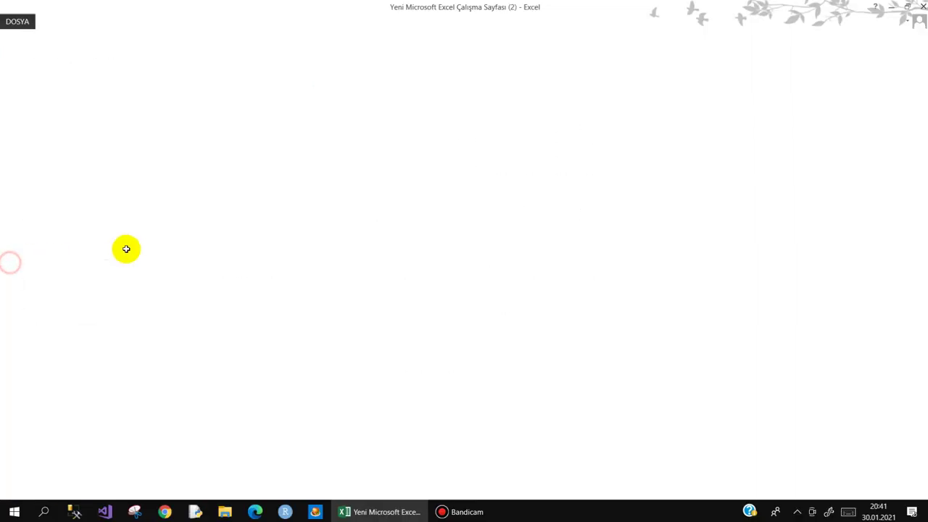
pyautogui.click(167, 147)
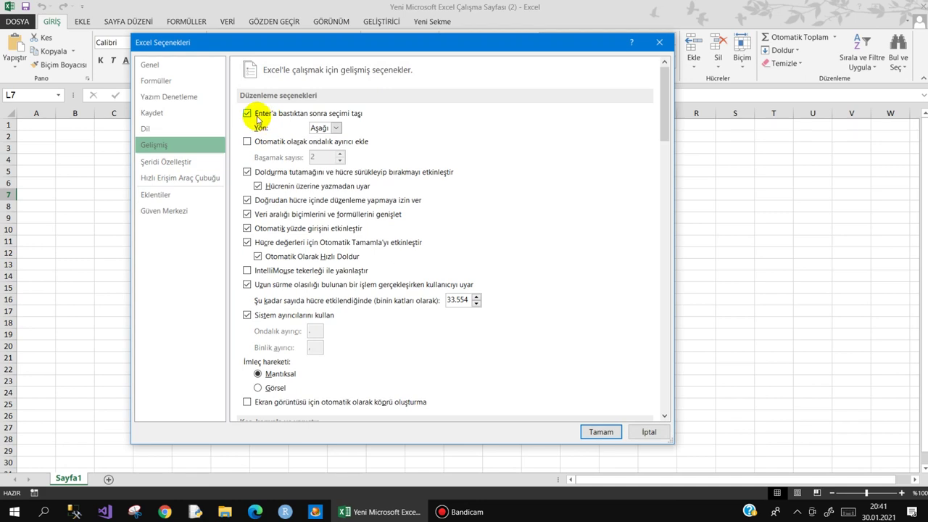
pyautogui.click(335, 128)
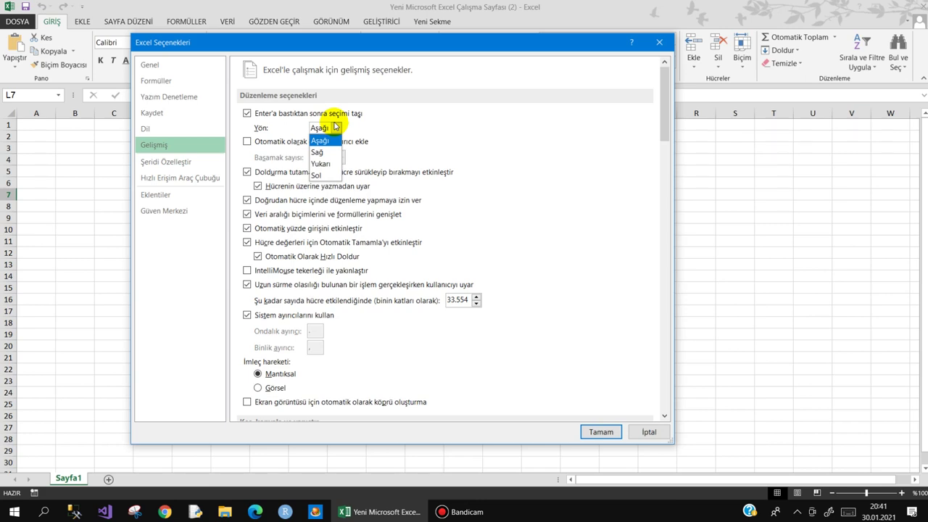
pyautogui.click(317, 153)
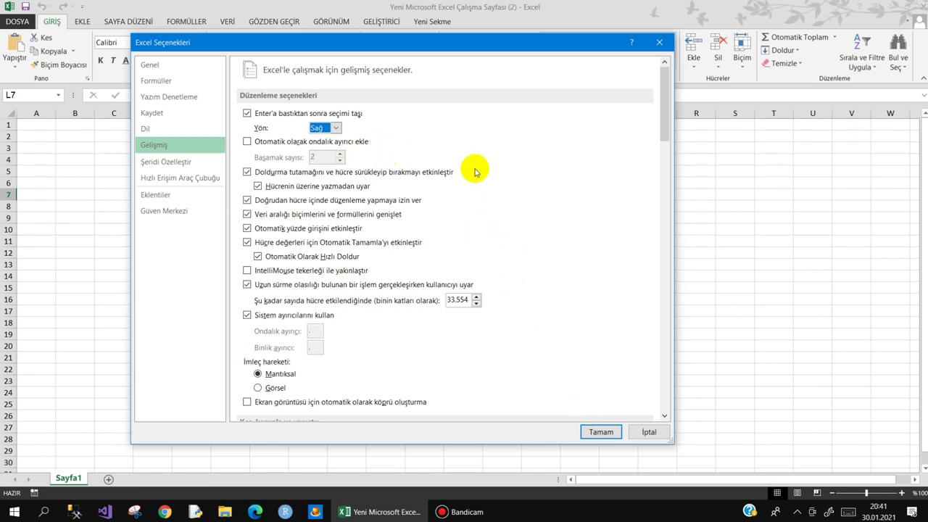
pyautogui.click(269, 143)
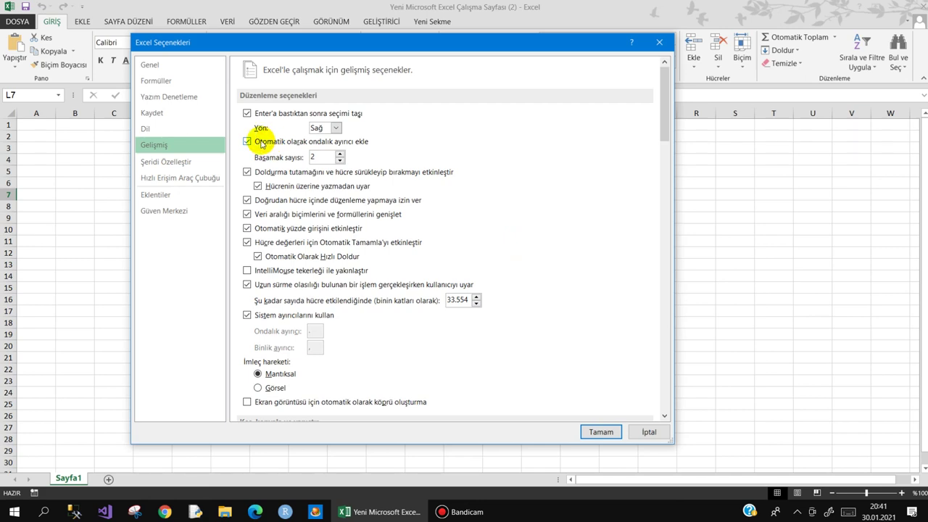
pyautogui.click(261, 143)
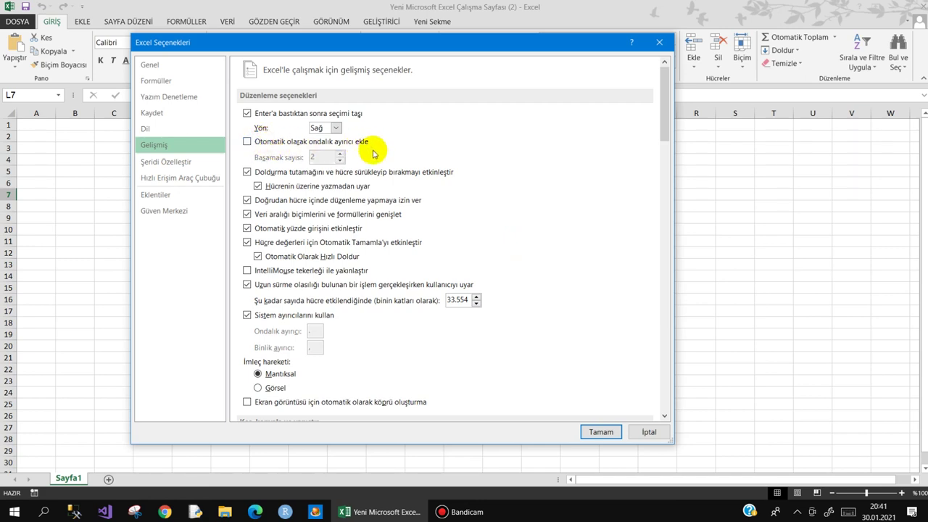
# Step: Set recent workbooks shown to 10 and unpinned recent folders to 3
pyautogui.scroll(-5, 375, 155)
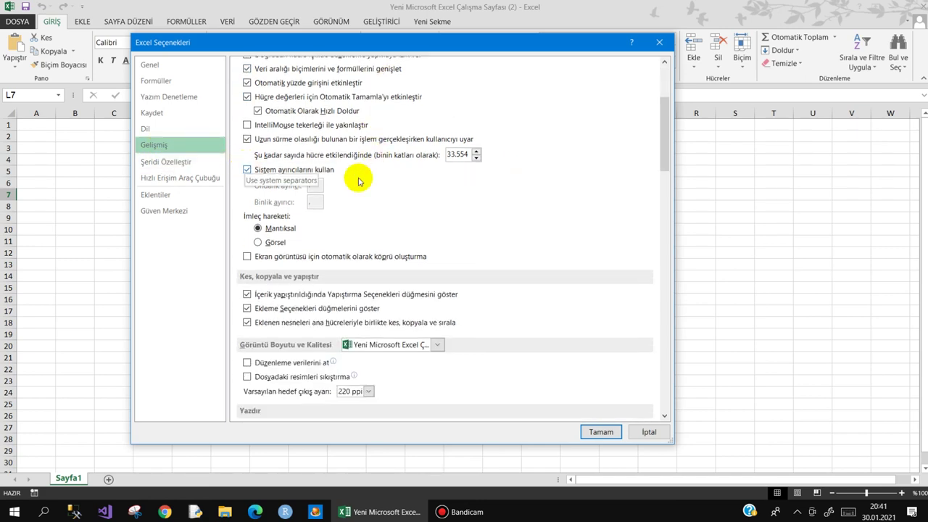
pyautogui.scroll(-1, 387, 183)
pyautogui.scroll(-3, 387, 184)
pyautogui.scroll(-2, 387, 184)
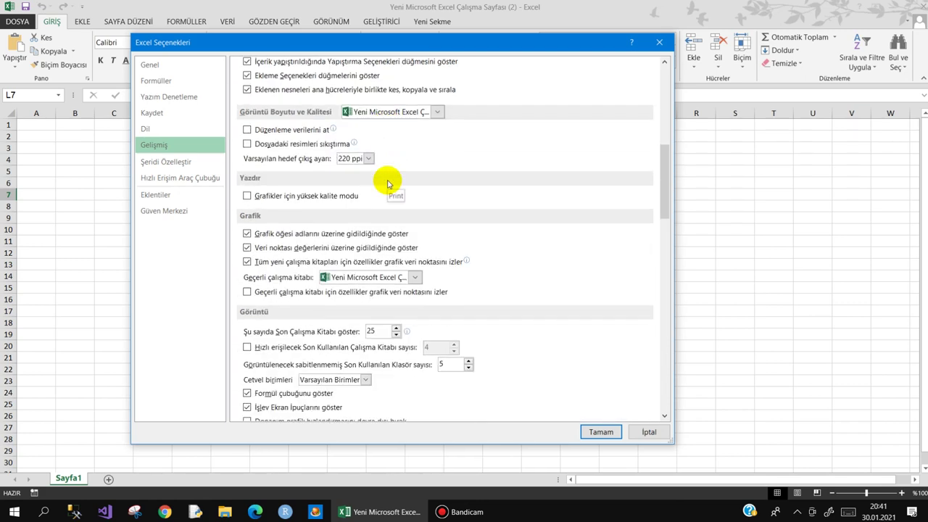
pyautogui.scroll(-4, 387, 183)
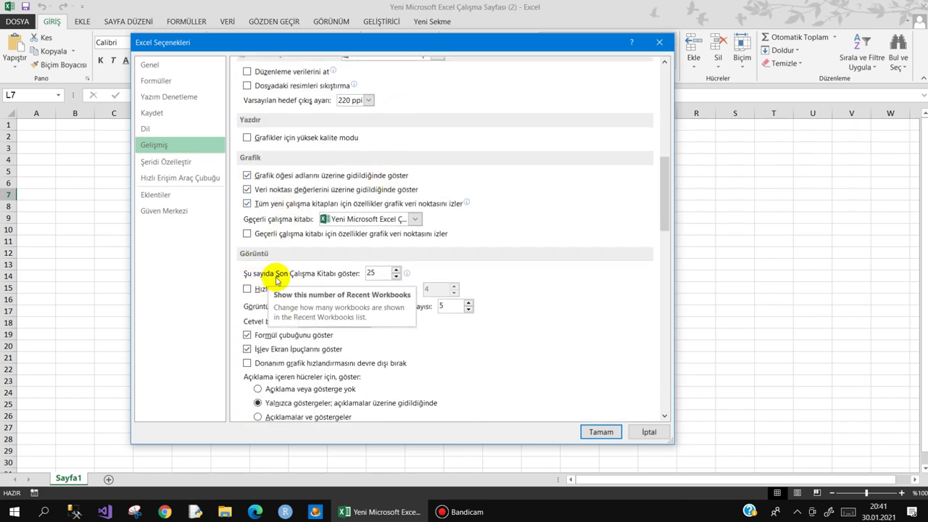
pyautogui.moveTo(381, 273); pyautogui.dragTo(337, 277)
pyautogui.write('10')
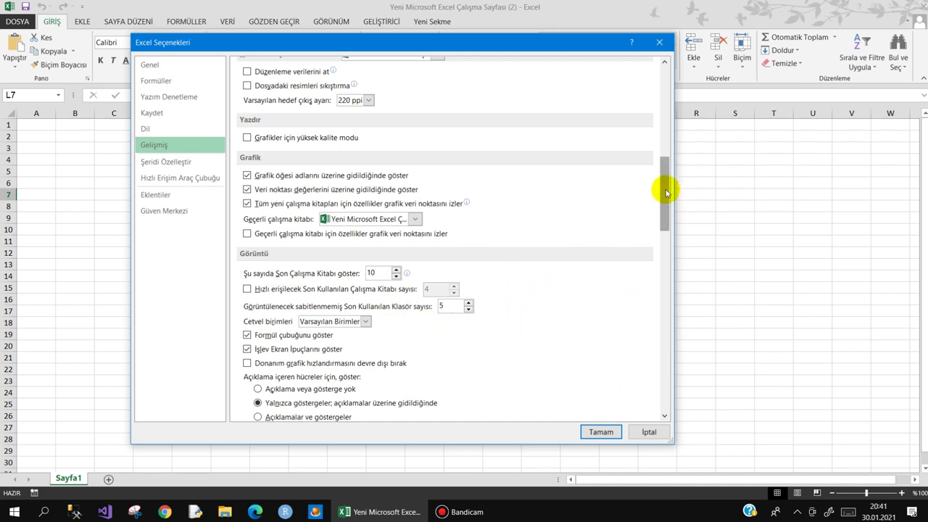
pyautogui.moveTo(667, 192); pyautogui.dragTo(666, 192)
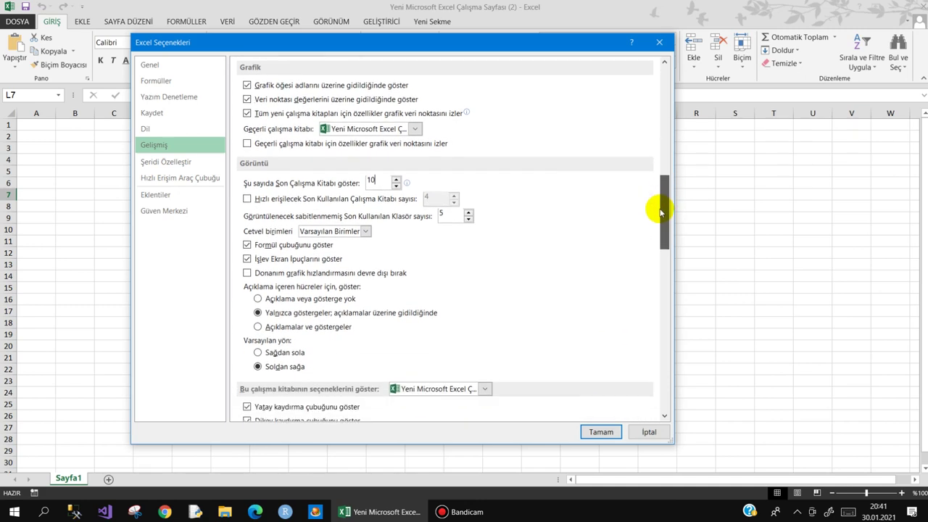
pyautogui.moveTo(666, 192); pyautogui.dragTo(667, 214)
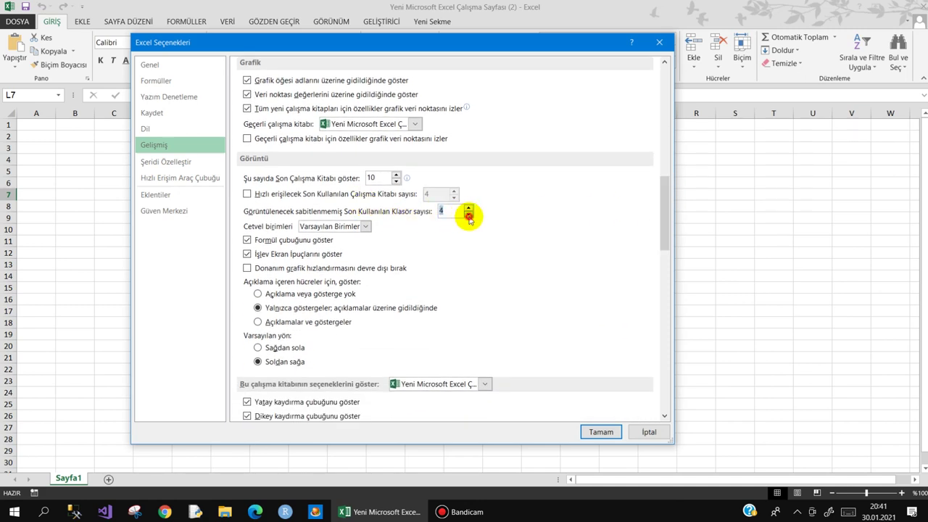
pyautogui.scroll(4, 530, 230)
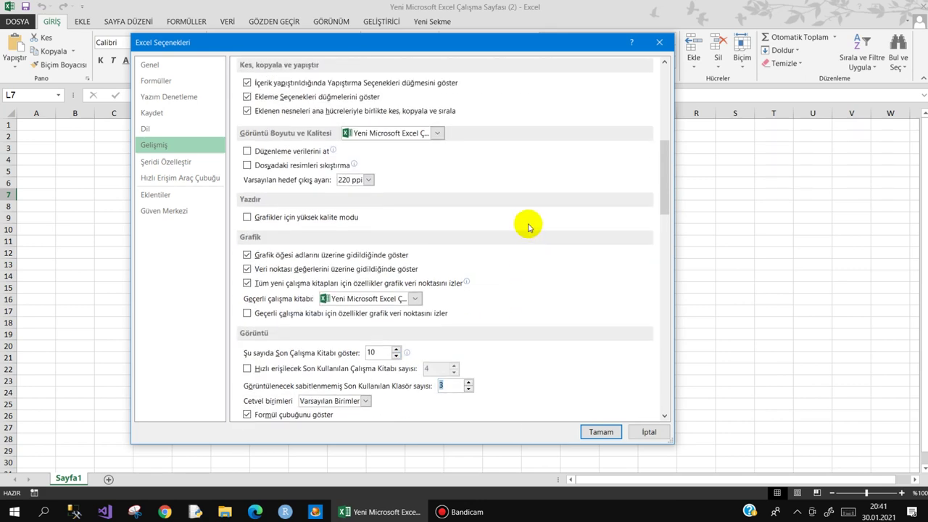
pyautogui.scroll(1, 529, 225)
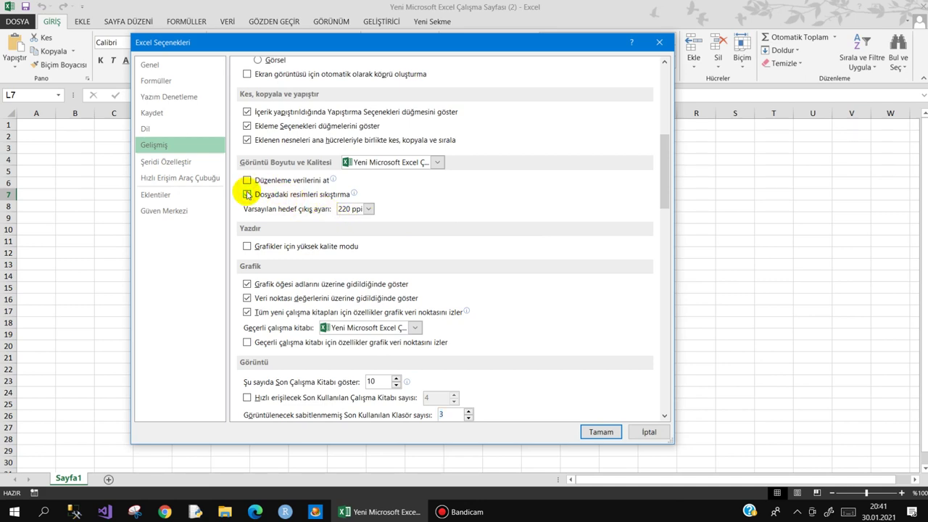
# Step: Check the default image resolution list and keep 220 ppi
pyautogui.click(368, 209)
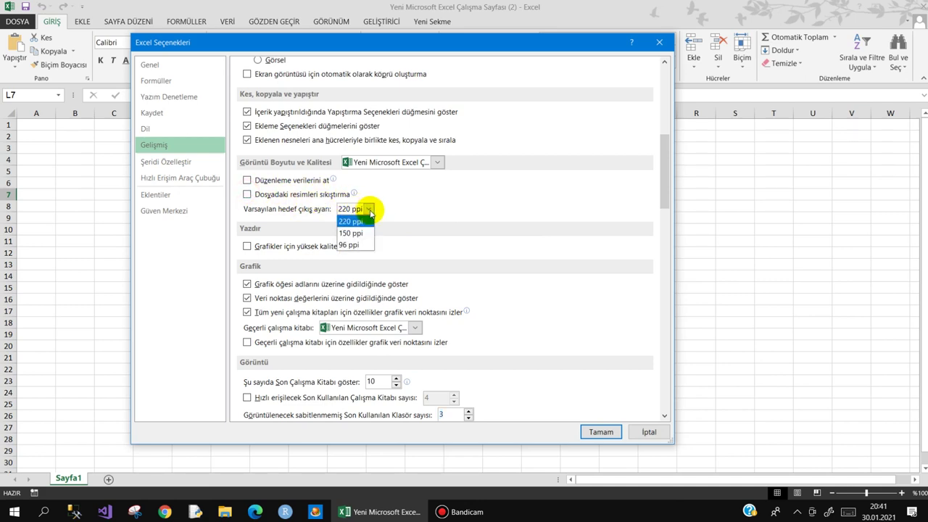
pyautogui.click(370, 212)
pyautogui.scroll(2, 551, 176)
pyautogui.scroll(3, 552, 174)
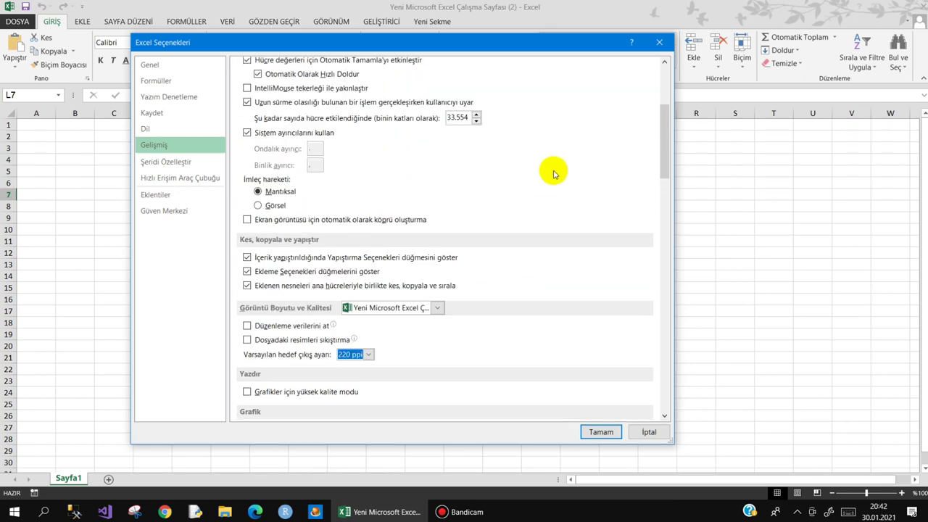
pyautogui.scroll(4, 554, 173)
pyautogui.scroll(1, 551, 167)
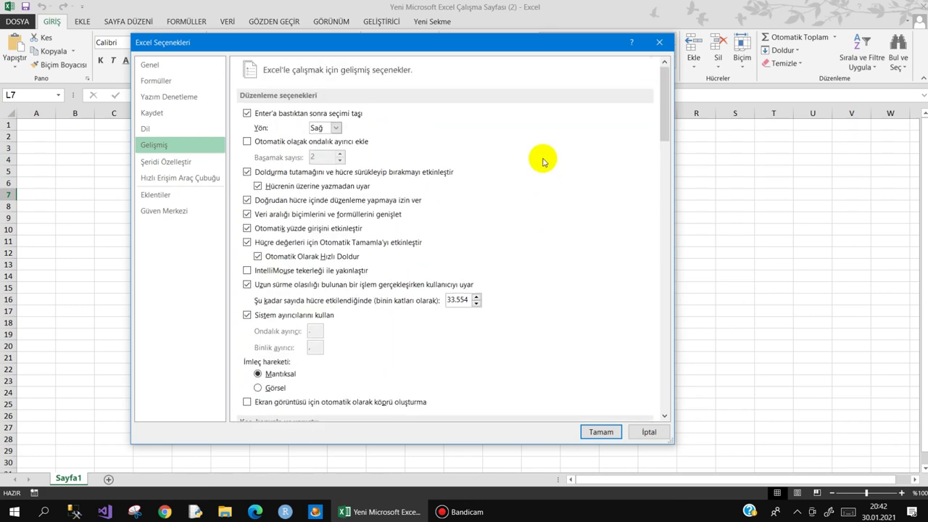
# Step: Set the Enter move direction back to Down
pyautogui.click(336, 129)
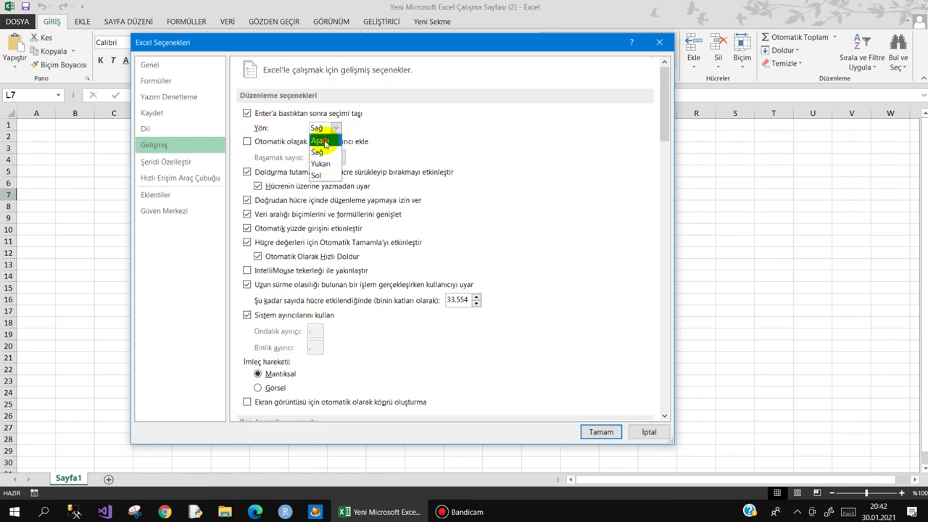
pyautogui.click(322, 141)
pyautogui.scroll(-6, 371, 301)
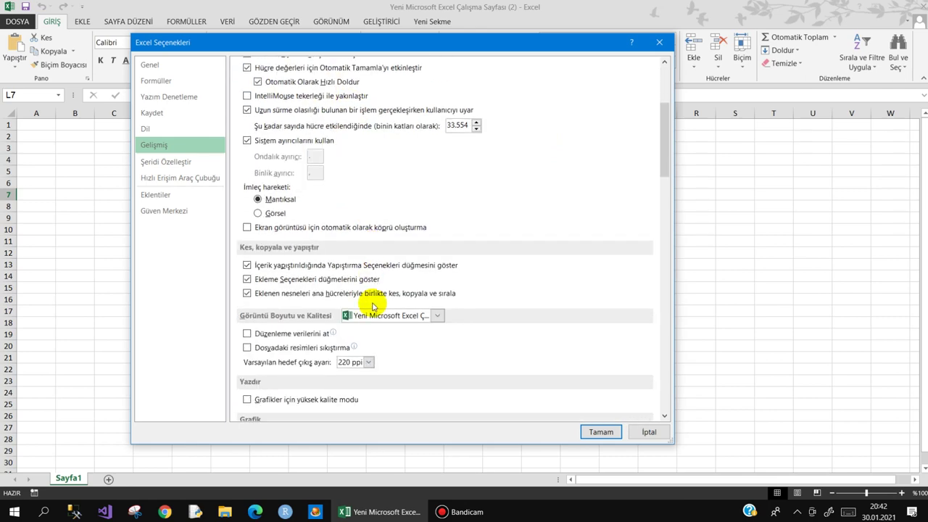
pyautogui.scroll(-6, 372, 304)
pyautogui.scroll(-4, 366, 250)
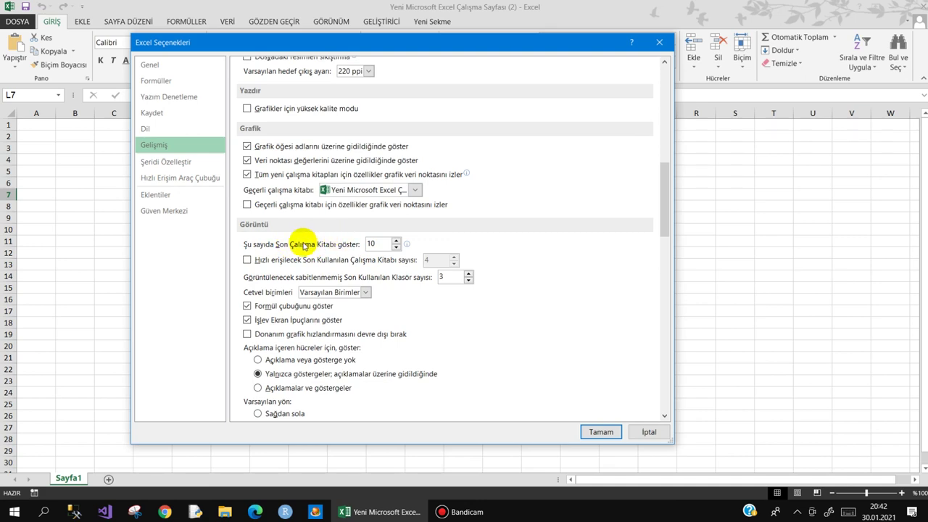
# Step: Lower the recent workbooks count to 6, untick Show sheet tabs, and apply
pyautogui.click(396, 249)
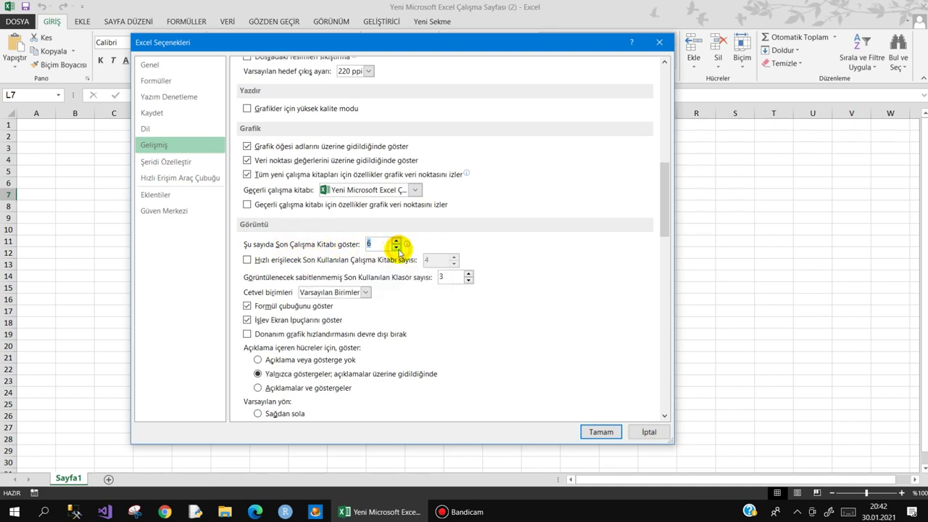
pyautogui.scroll(-4, 443, 311)
pyautogui.scroll(-5, 450, 312)
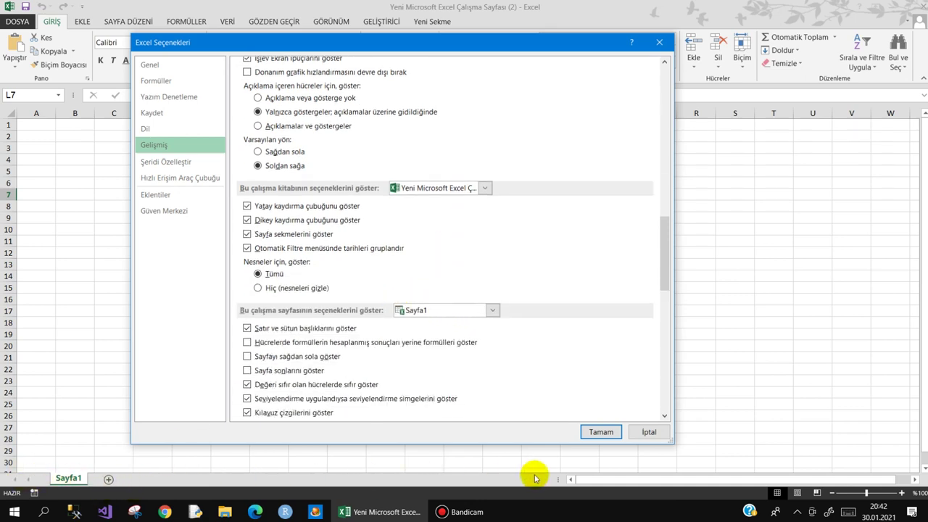
pyautogui.click(247, 235)
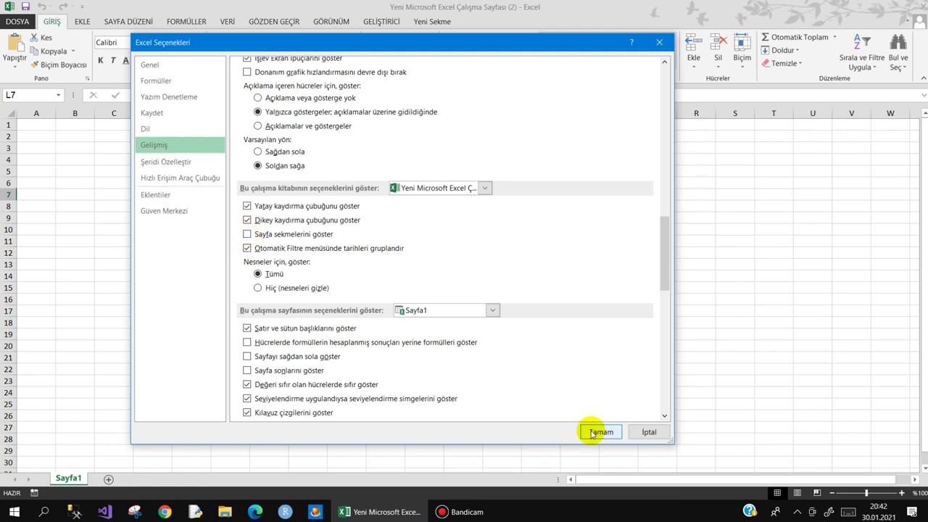
pyautogui.click(592, 433)
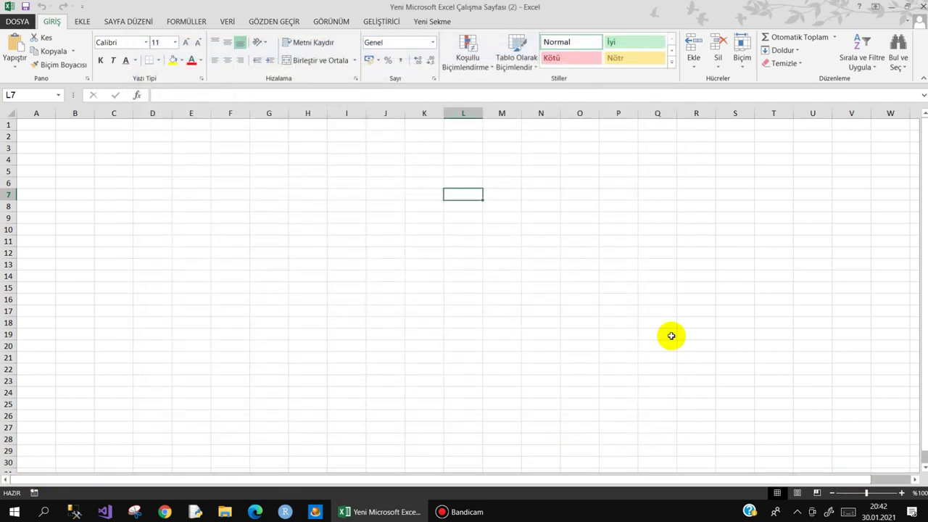
# Step: Open Excel Options, dismiss it with Esc, and reopen it on the general page
pyautogui.click(375, 168)
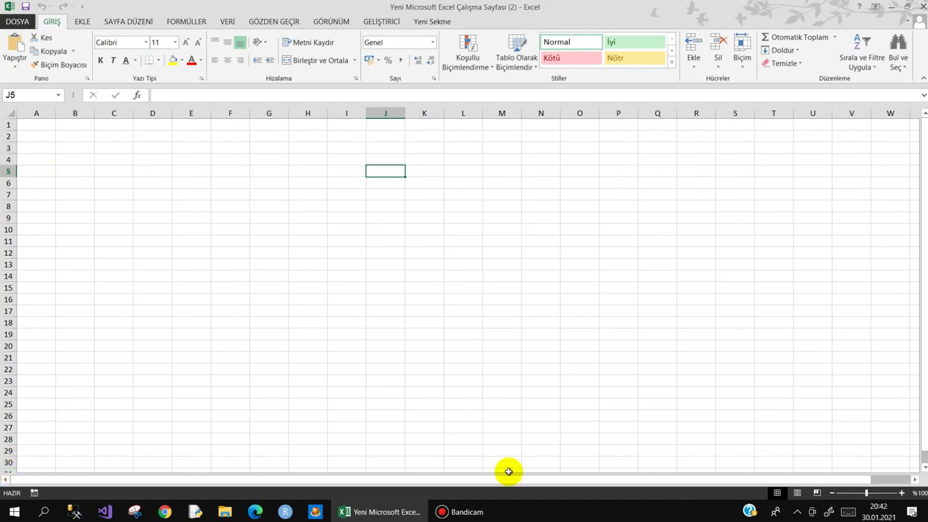
pyautogui.click(26, 28)
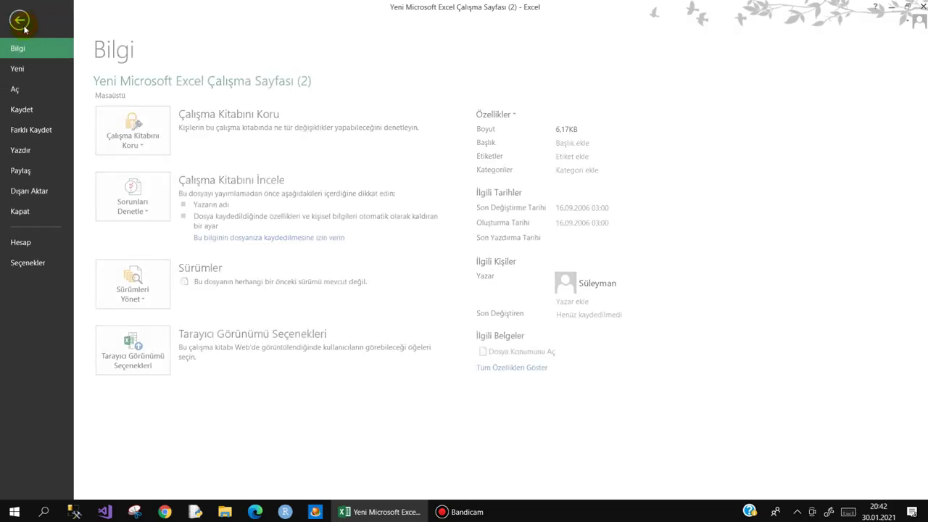
pyautogui.click(29, 263)
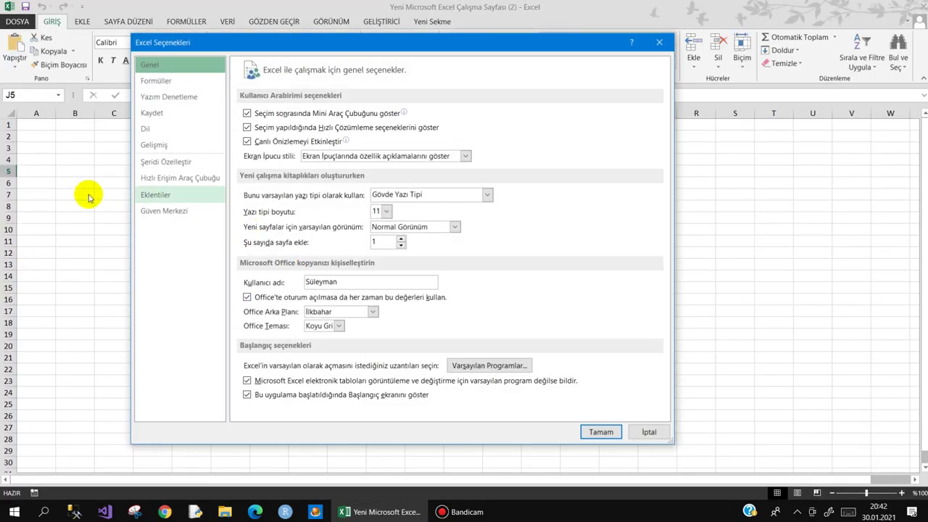
pyautogui.press('Escape')
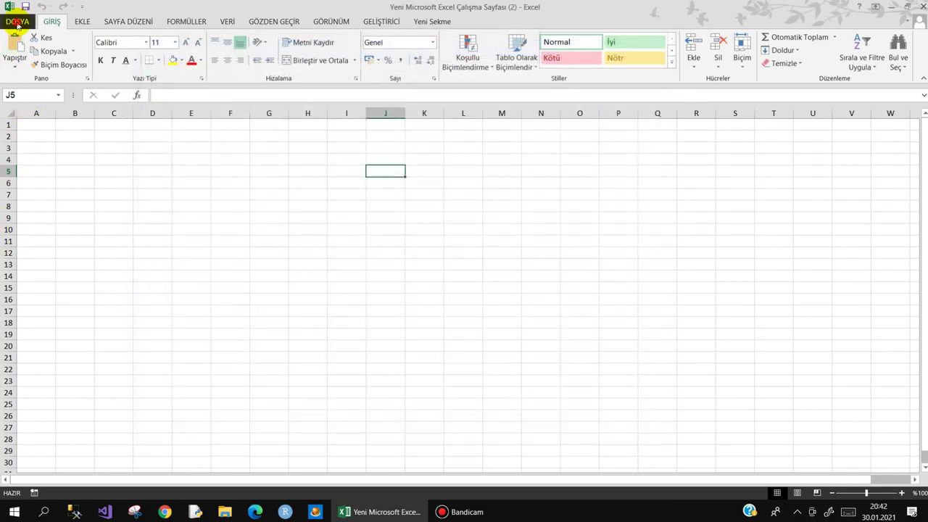
pyautogui.click(19, 24)
pyautogui.click(32, 262)
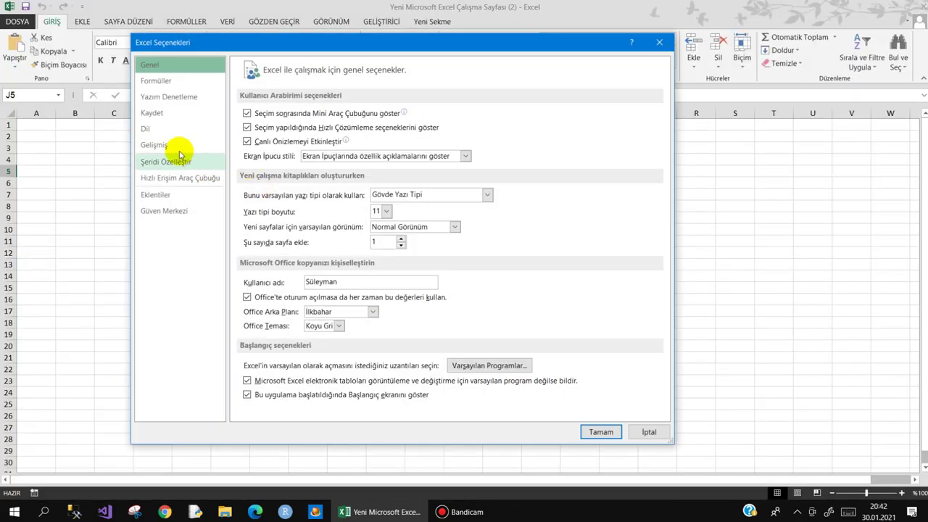
# Step: In Advanced worksheet options, untick 'Satır ve sütun başlıklarını göster'
pyautogui.click(174, 146)
pyautogui.scroll(-6, 374, 305)
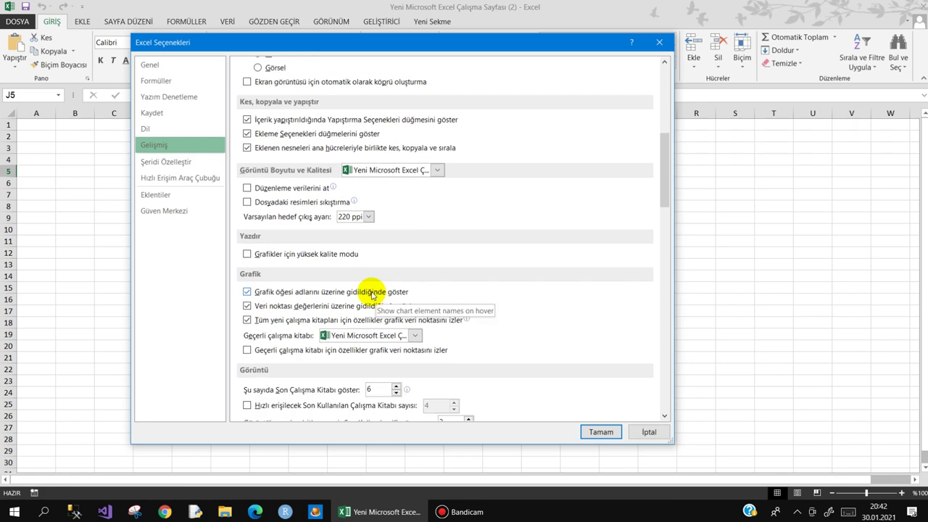
pyautogui.scroll(-4, 370, 293)
pyautogui.scroll(-3, 365, 291)
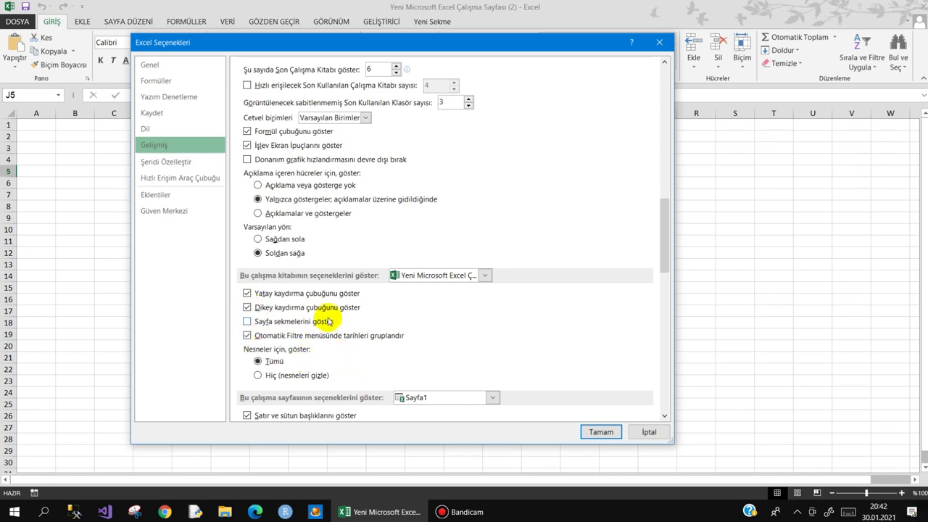
pyautogui.scroll(-3, 332, 312)
pyautogui.scroll(-1, 328, 319)
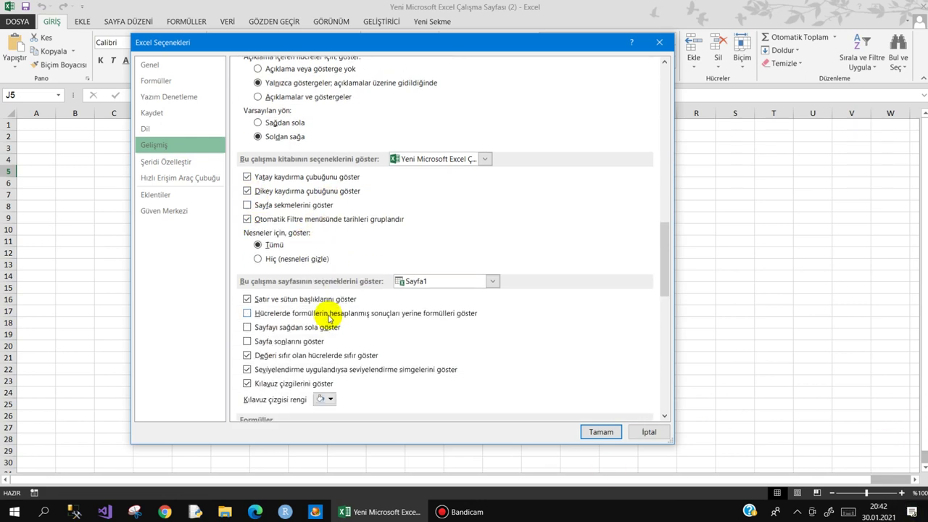
pyautogui.click(248, 299)
# Step: Apply the hidden headings, then return to Excel Options
pyautogui.click(601, 432)
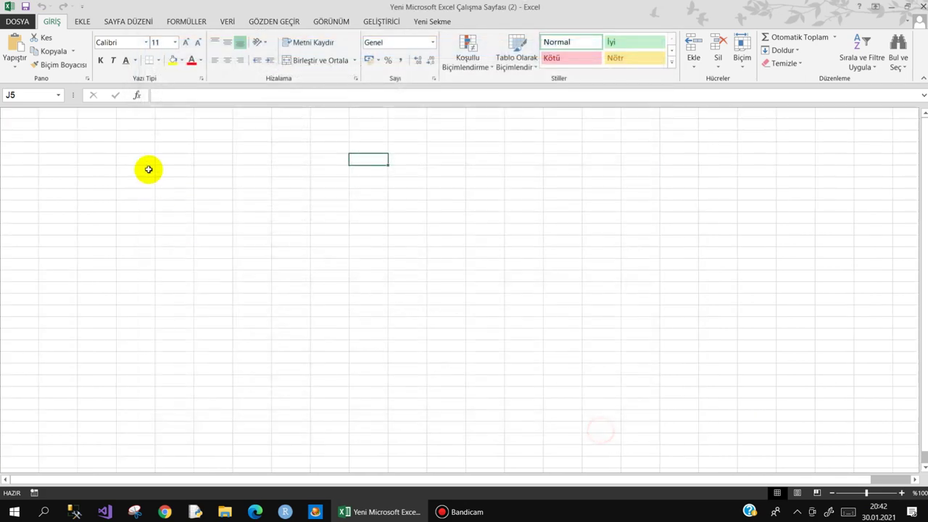
pyautogui.click(141, 156)
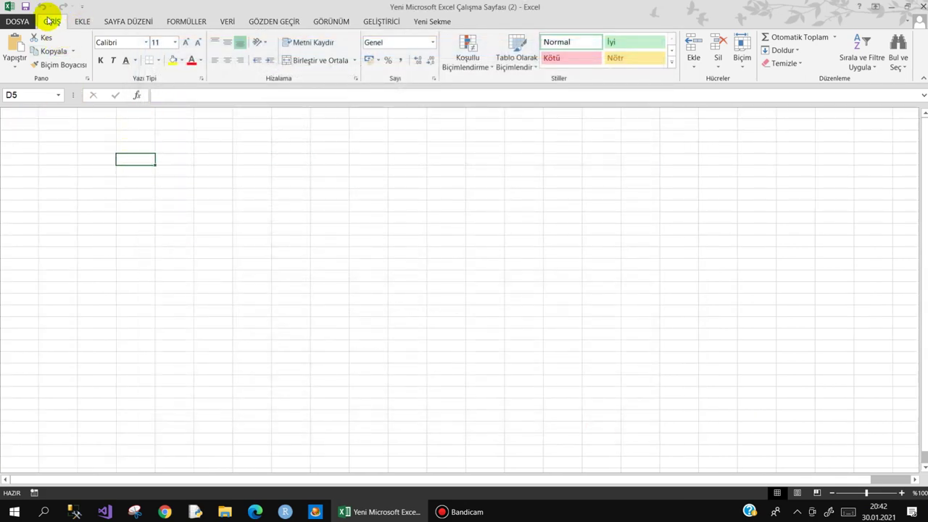
pyautogui.click(17, 21)
pyautogui.click(36, 263)
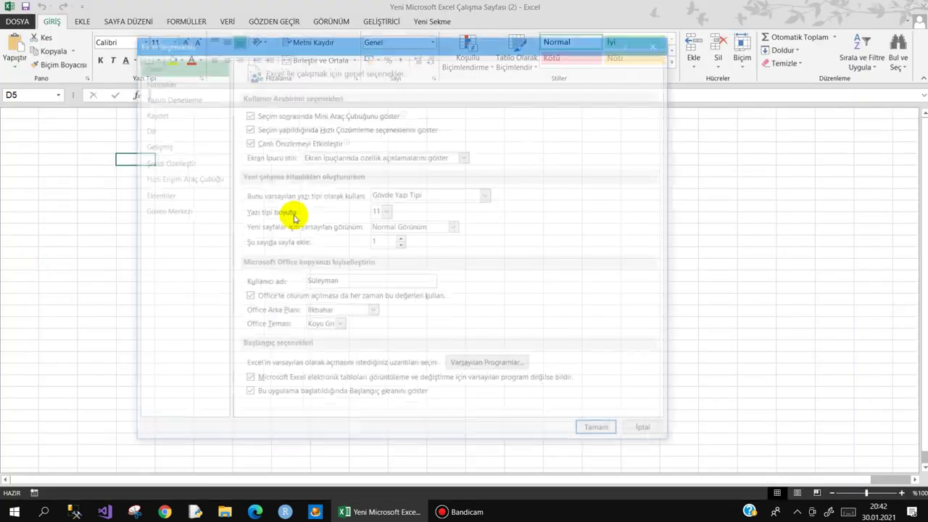
# Step: Turn row and column headings and sheet tabs back on, then reopen Excel Options
pyautogui.click(163, 145)
pyautogui.scroll(-4, 315, 339)
pyautogui.scroll(-3, 315, 339)
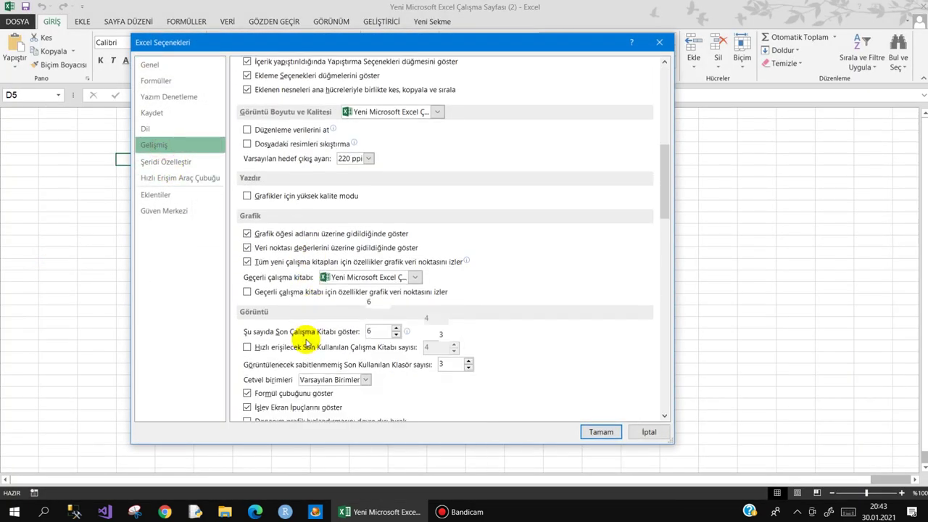
pyautogui.scroll(-3, 304, 332)
pyautogui.scroll(-4, 297, 323)
pyautogui.scroll(-1, 294, 317)
pyautogui.scroll(-1, 292, 320)
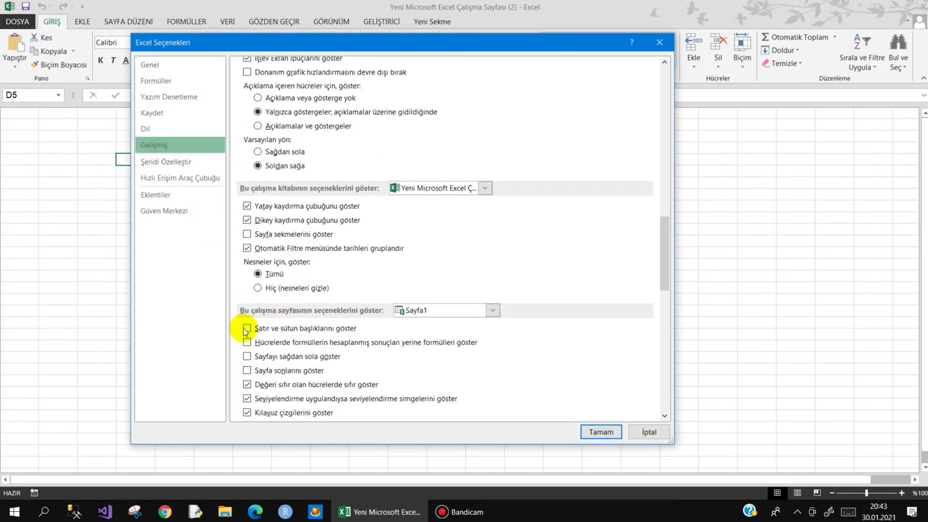
pyautogui.click(247, 329)
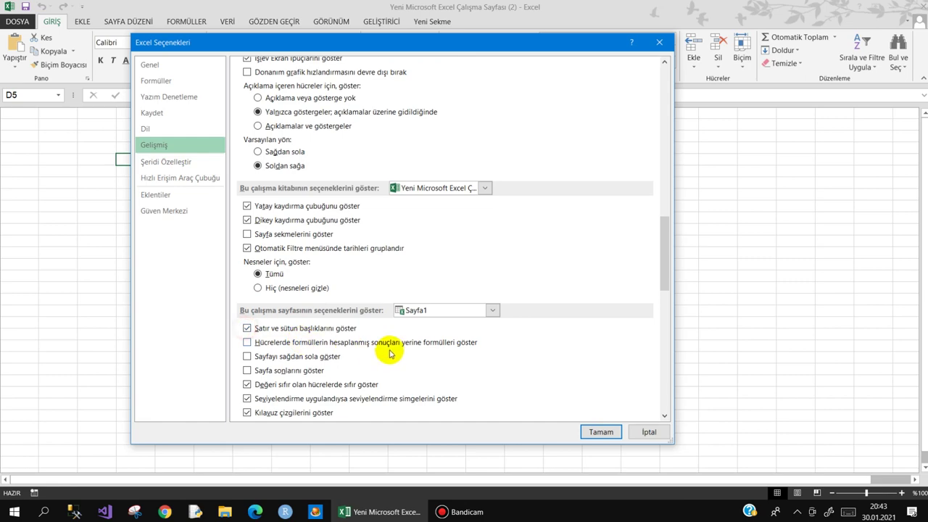
pyautogui.click(248, 234)
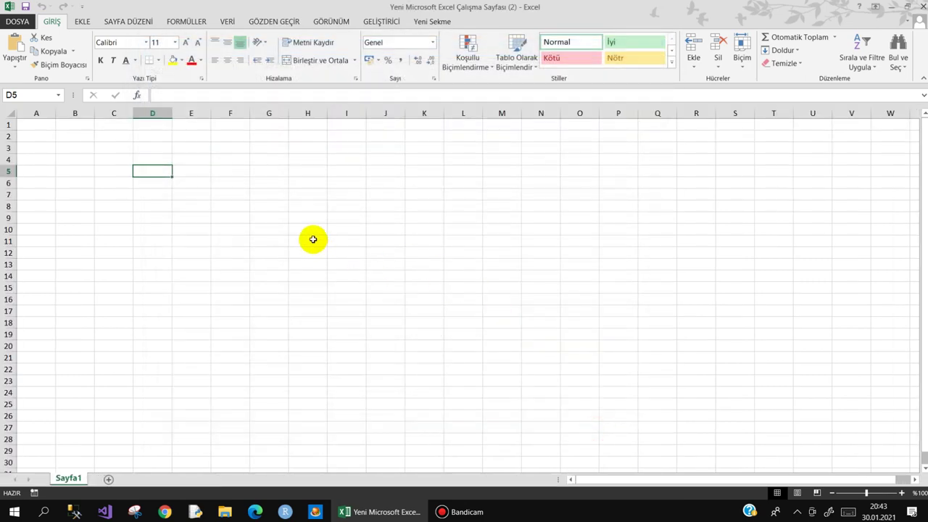
pyautogui.click(17, 22)
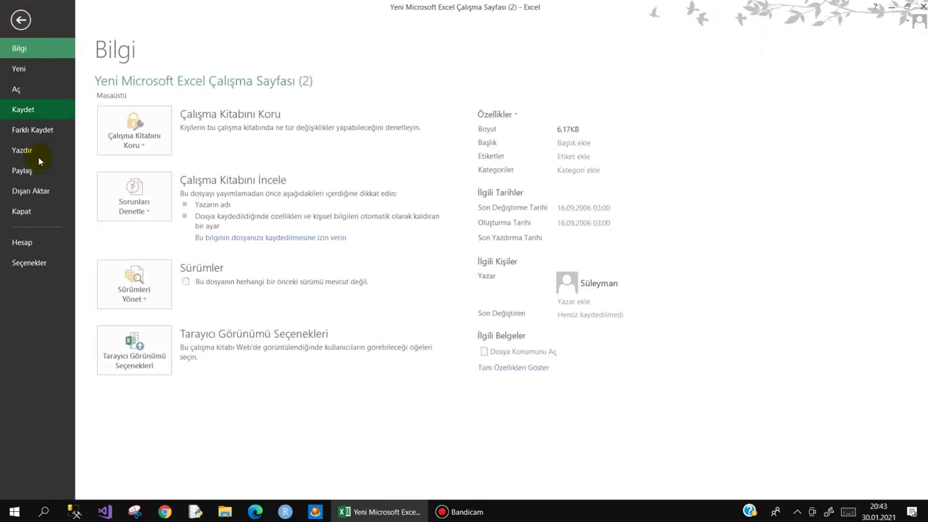
pyautogui.click(29, 261)
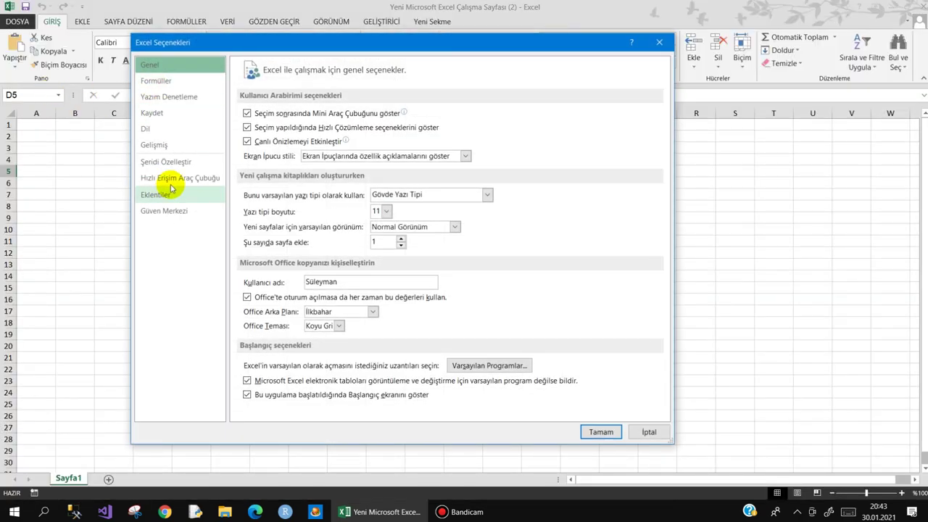
# Step: Choose the Beyaz (white) Office theme after briefly trying light and dark grey
pyautogui.click(340, 326)
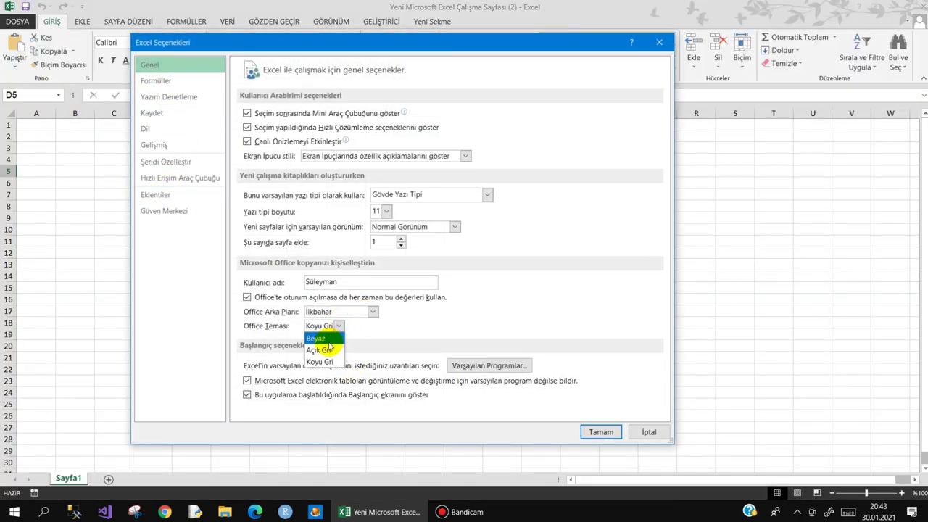
pyautogui.click(329, 353)
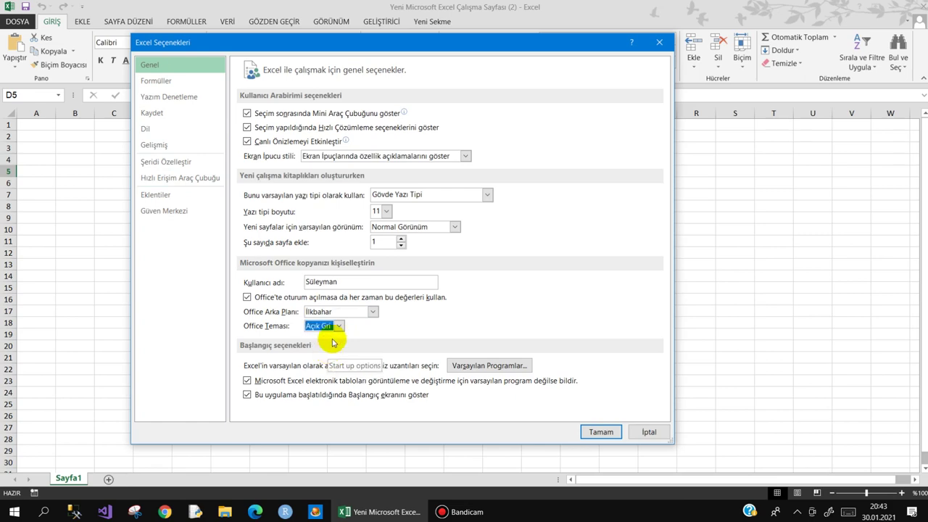
pyautogui.click(339, 325)
pyautogui.click(330, 359)
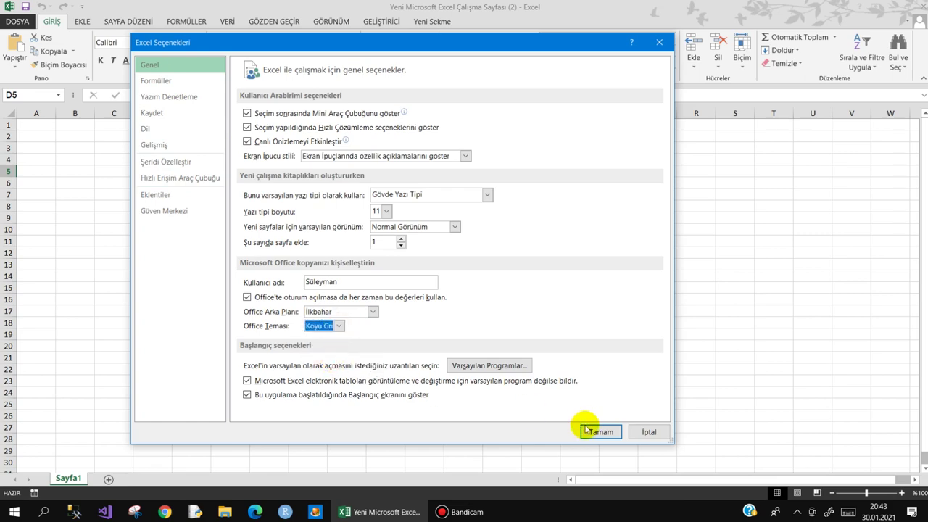
pyautogui.click(339, 326)
pyautogui.click(323, 341)
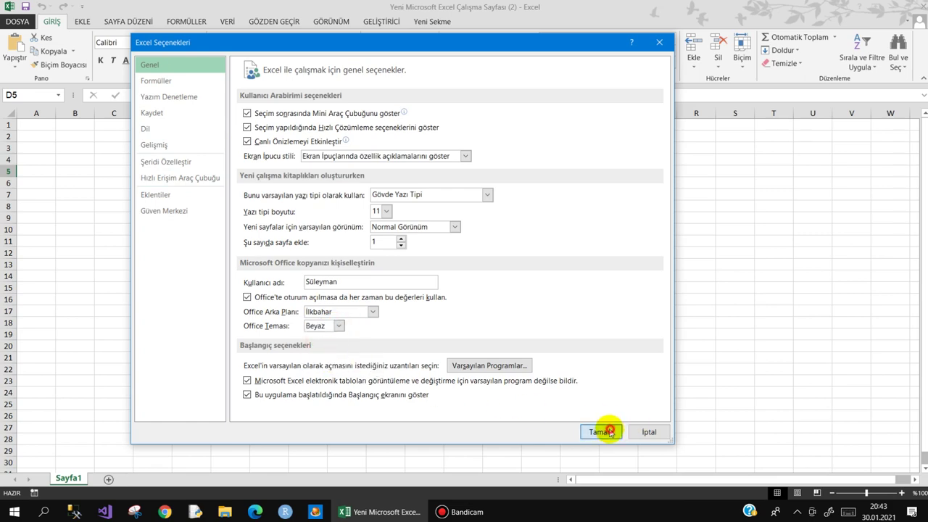
# Step: Apply the options, select cell H5, and bring up the Bandicam recorder window
pyautogui.click(601, 432)
pyautogui.click(325, 171)
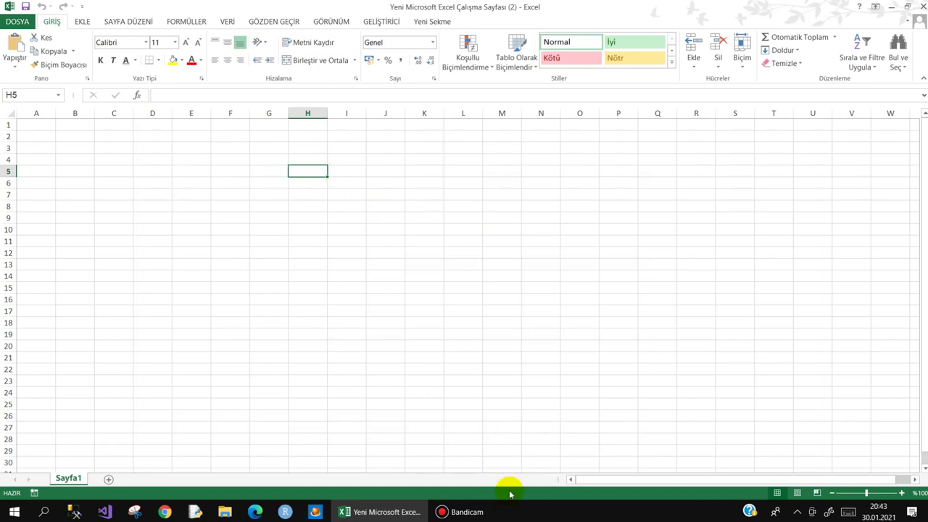
pyautogui.click(500, 512)
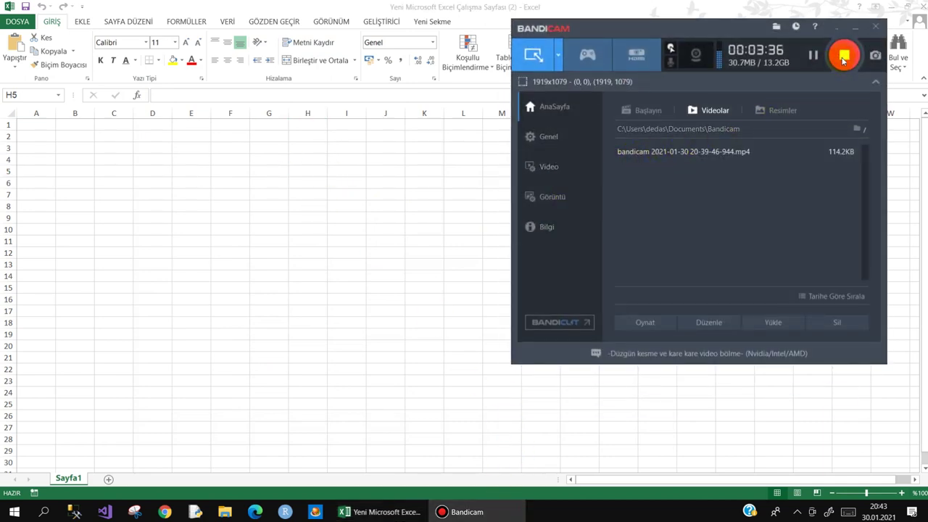